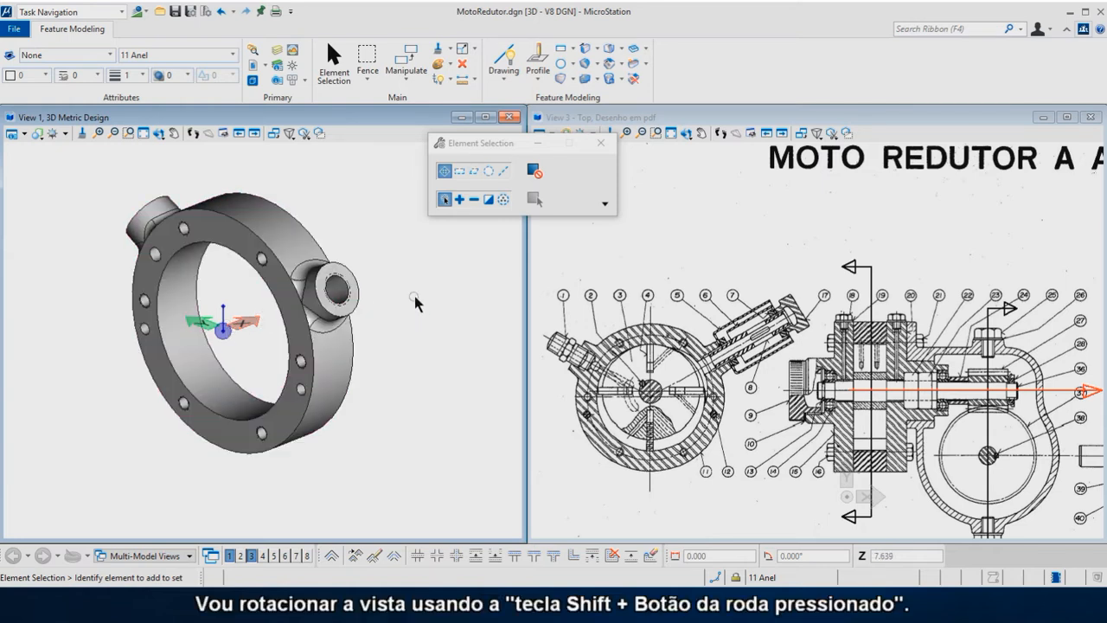
- Examine the ring from several angles and compare its air outlet and orientation with part 11 in the reference drawing
middle_click_drag(414, 283, 93, 282, "shift")
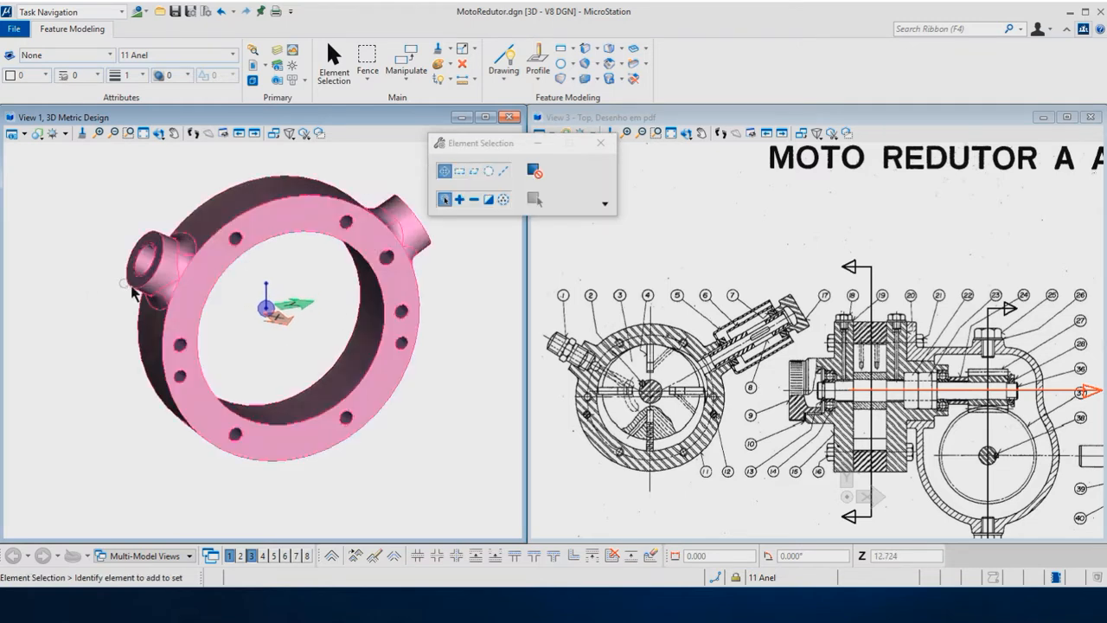
middle_click_drag(334, 329, 168, 269, "shift")
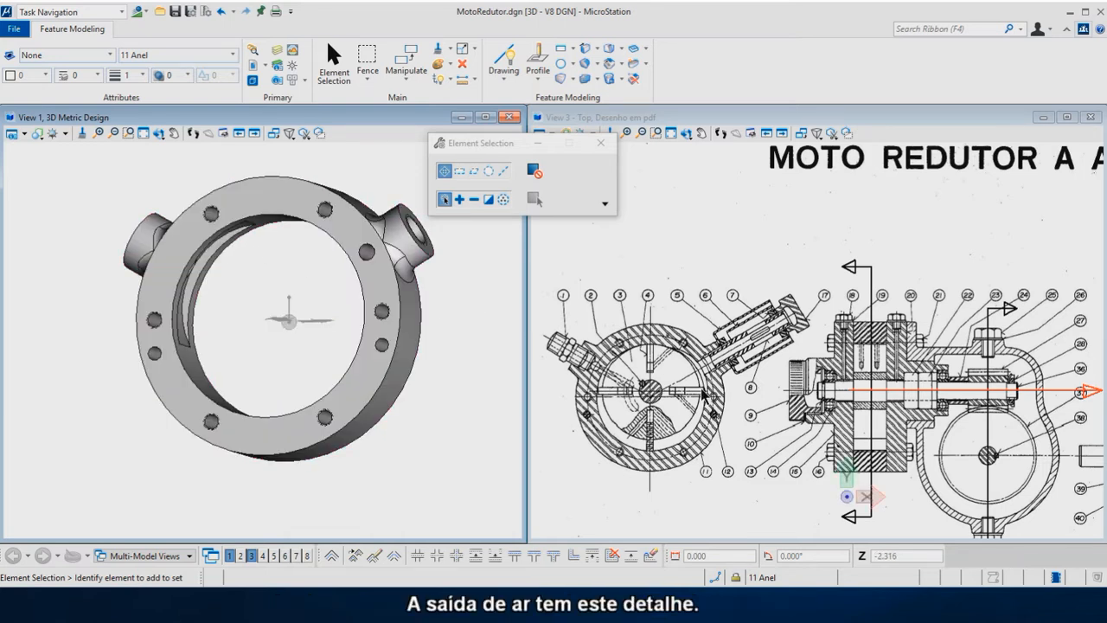
scroll(701, 395, "up", 4)
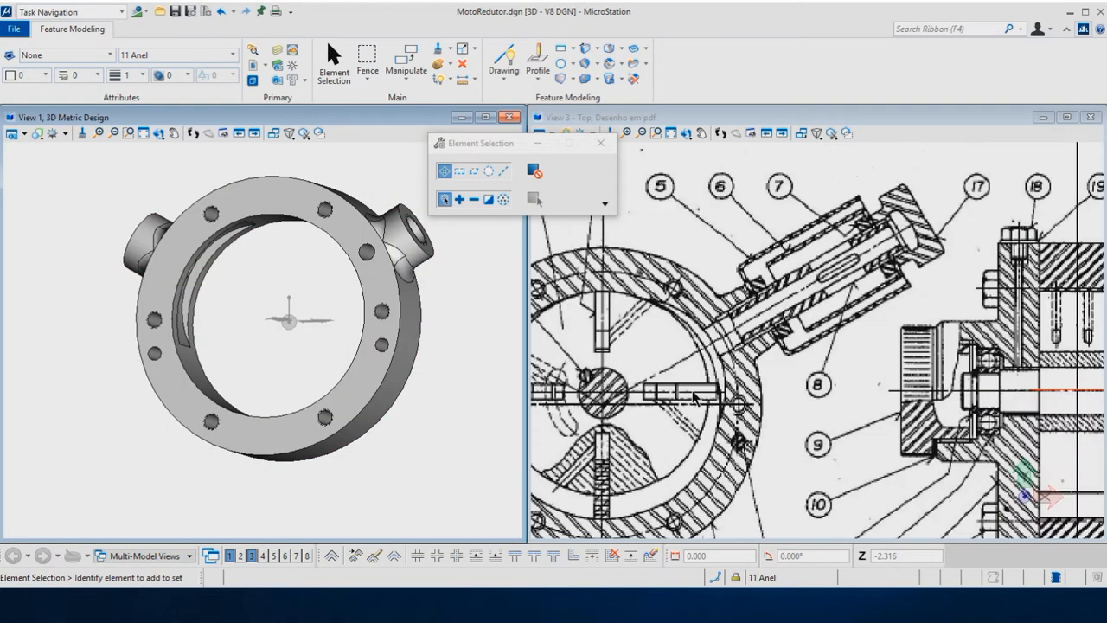
scroll(692, 391, "up", 1)
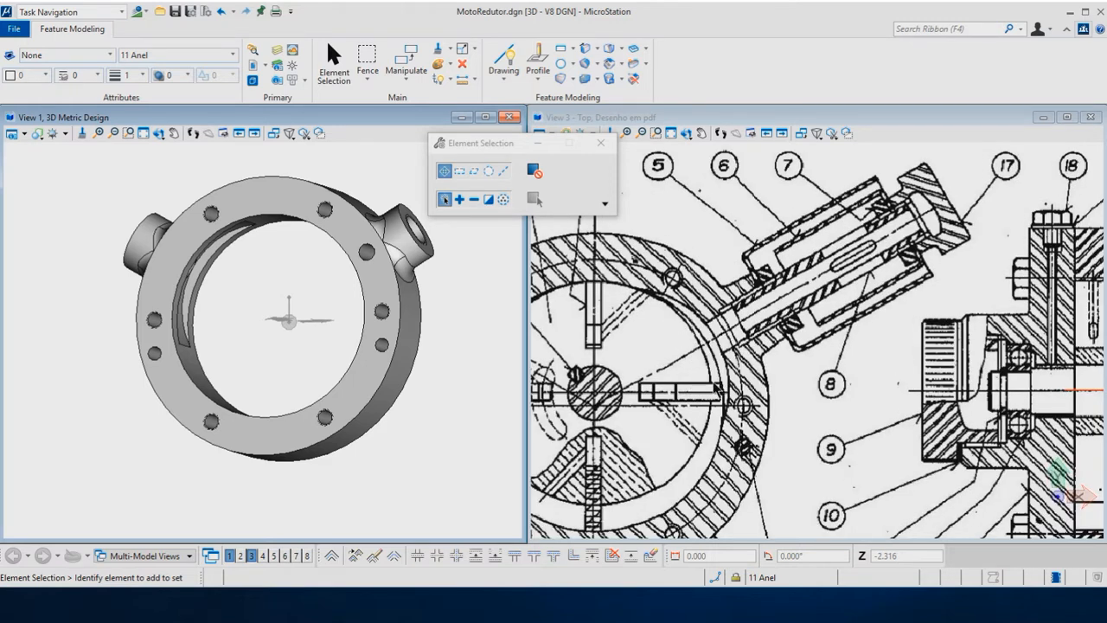
scroll(721, 387, "down", 4)
middle_click_drag(700, 365, 762, 352)
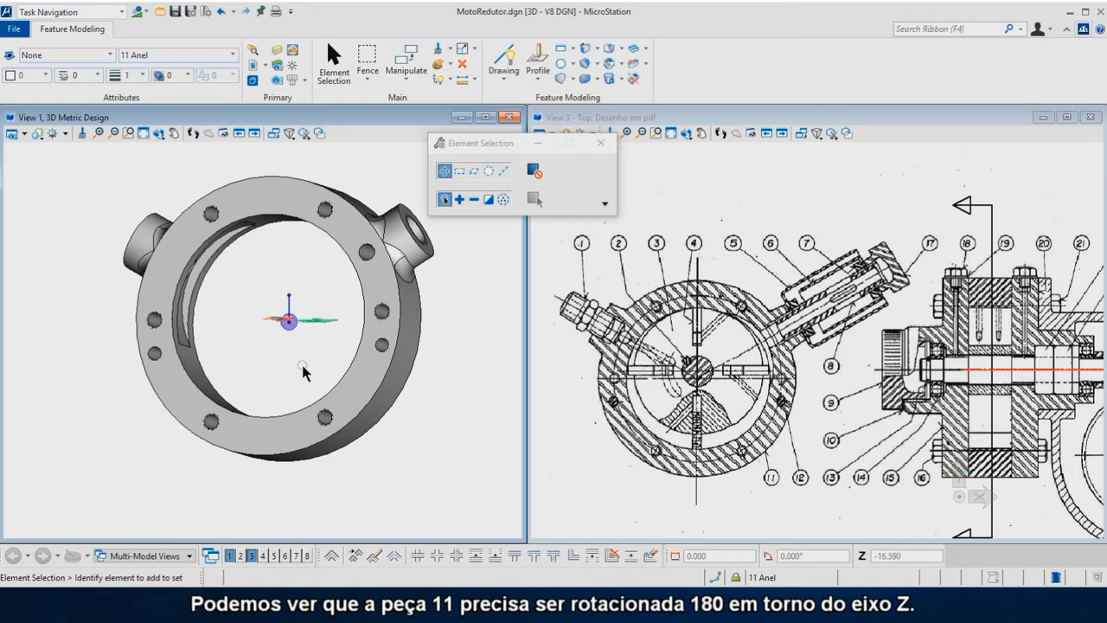
middle_click_drag(284, 350, 316, 399, "shift")
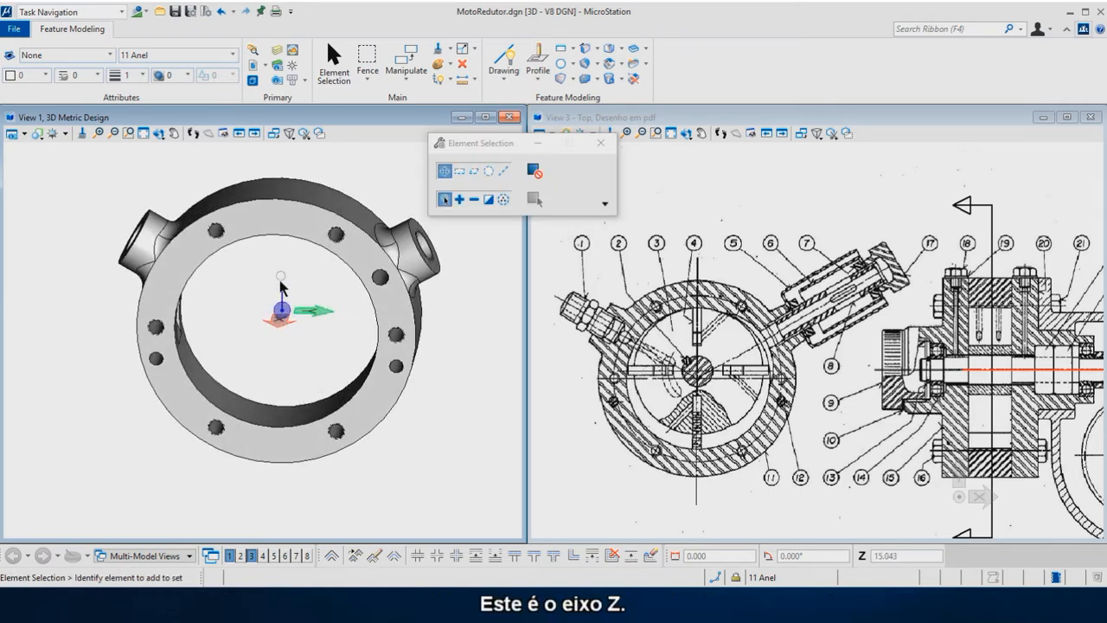
middle_click_drag(232, 304, 320, 292, "shift")
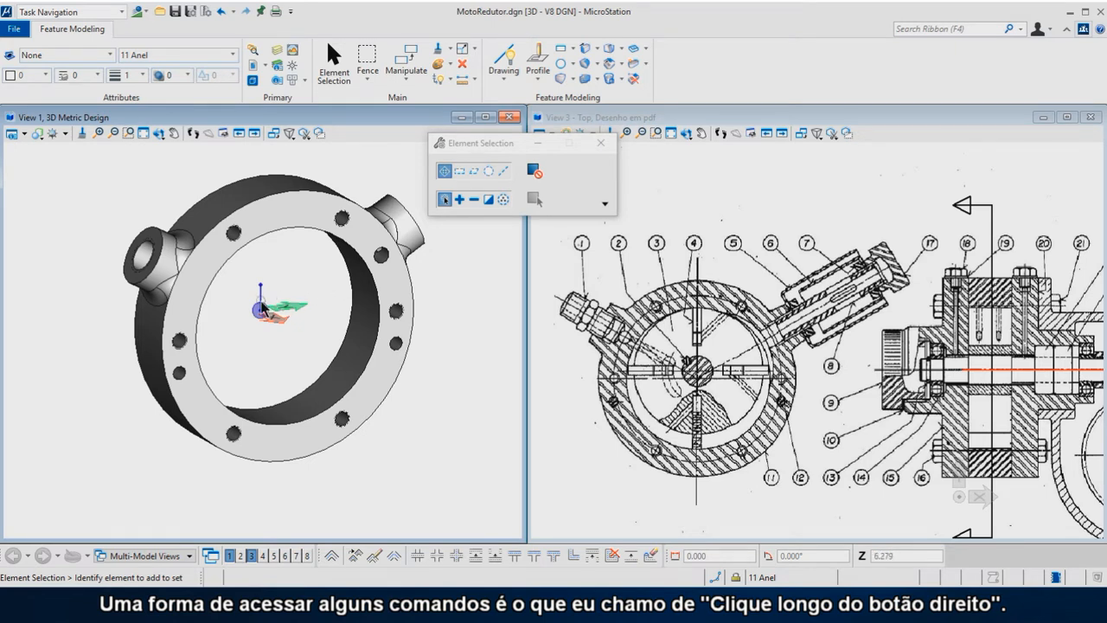
key("shift")
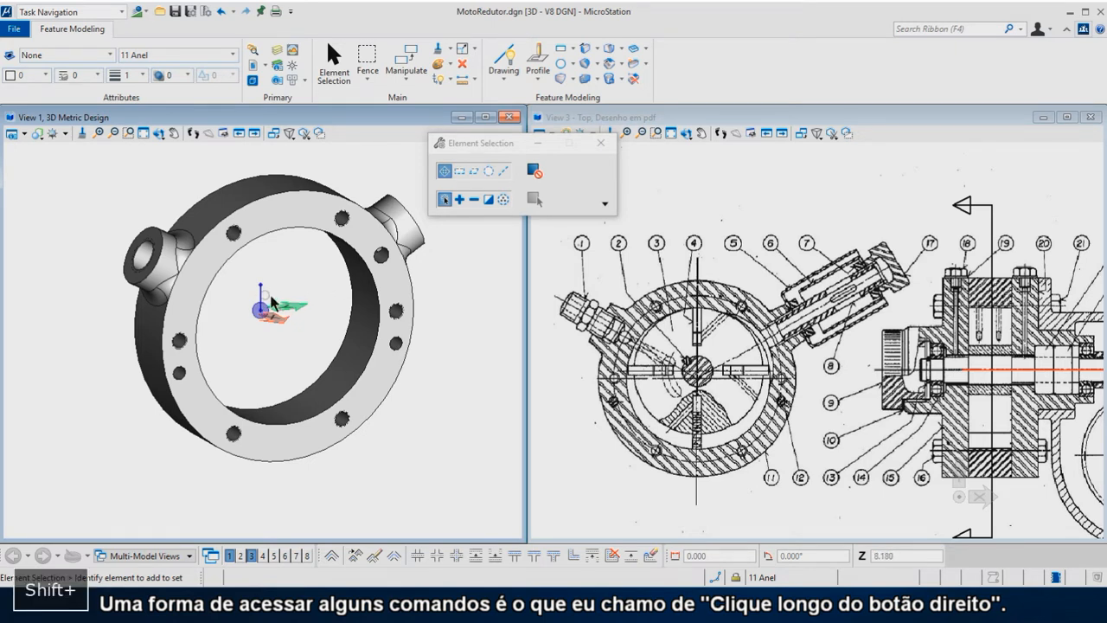
- Display the element commands available in View 1, including Rotate, and dismiss them without choosing one
right_click(437, 304)
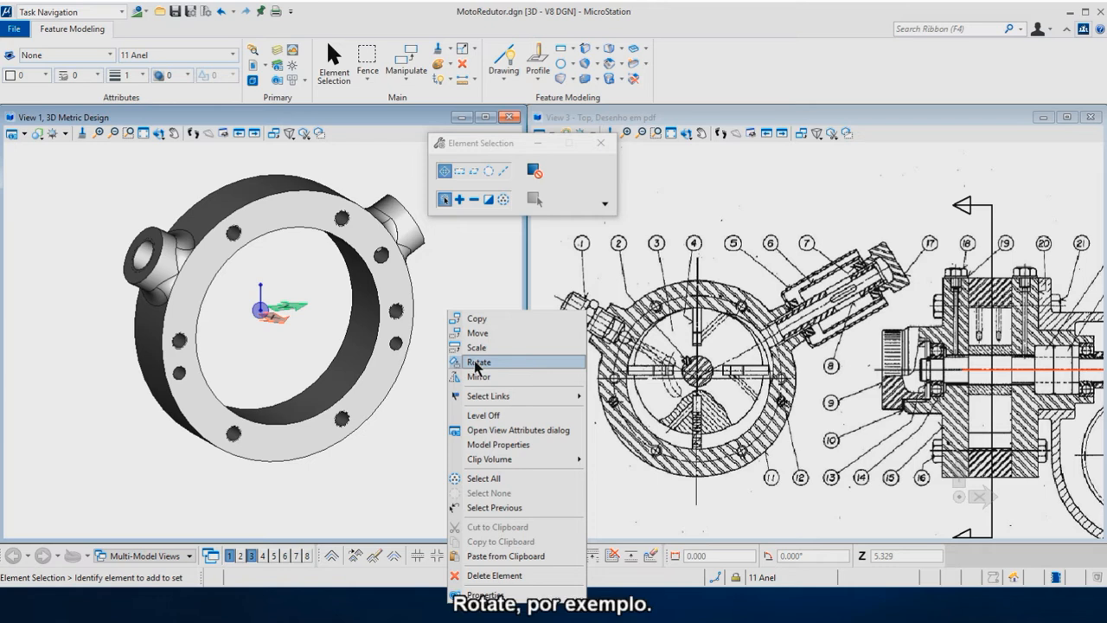
key("ctrl+F1")
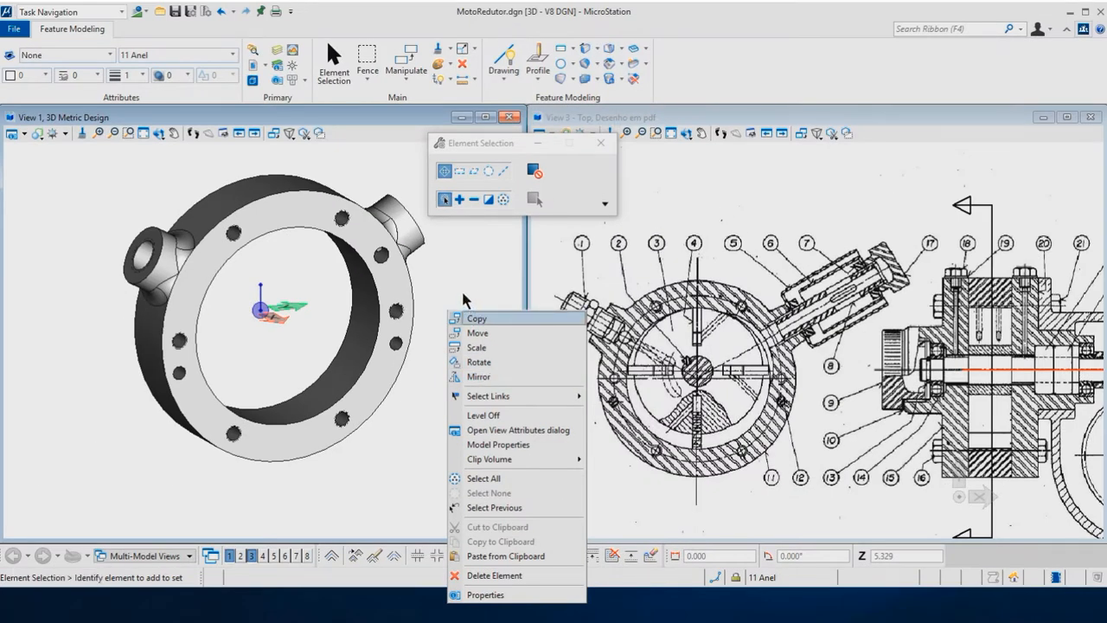
left_click(460, 285)
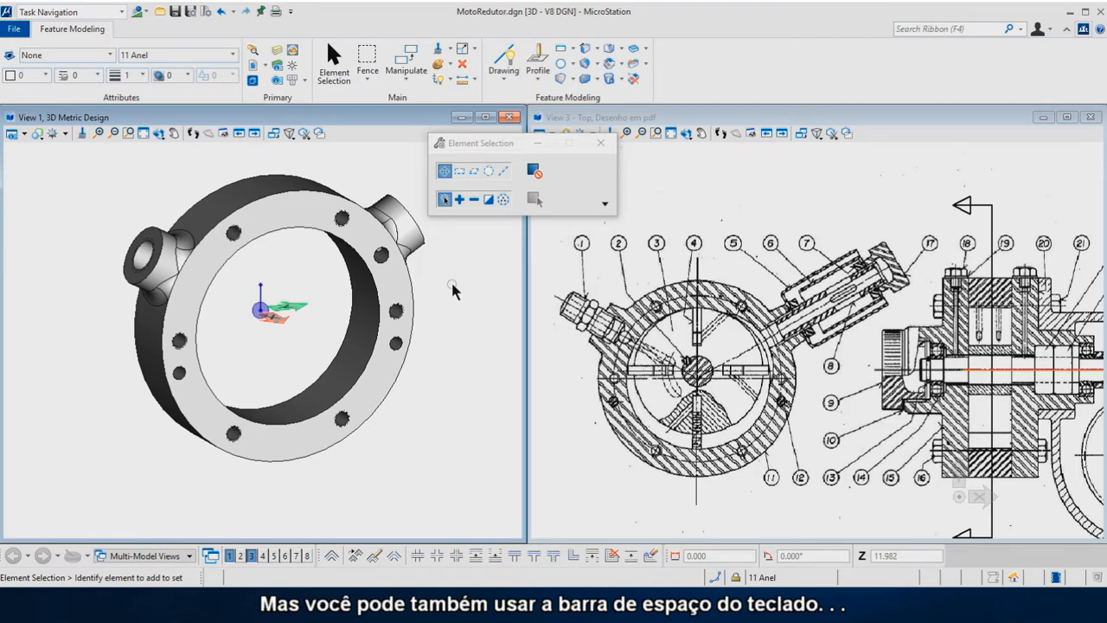
- Show the pop-up tool palette at the cursor, look through its Primary tool group and dismiss it
key("space")
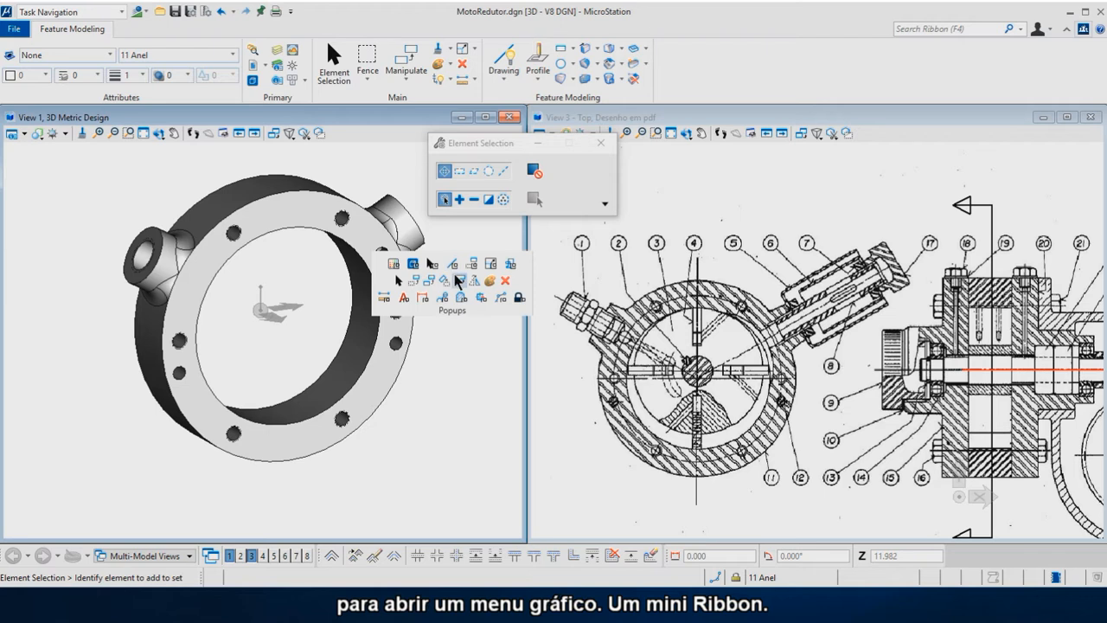
key("space")
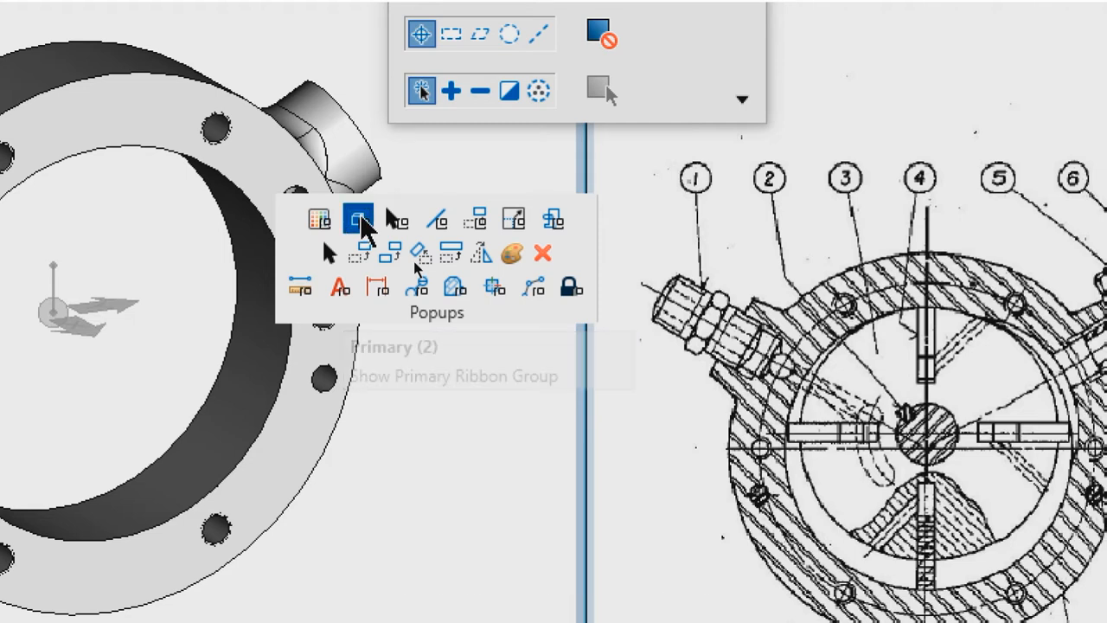
left_click(359, 221)
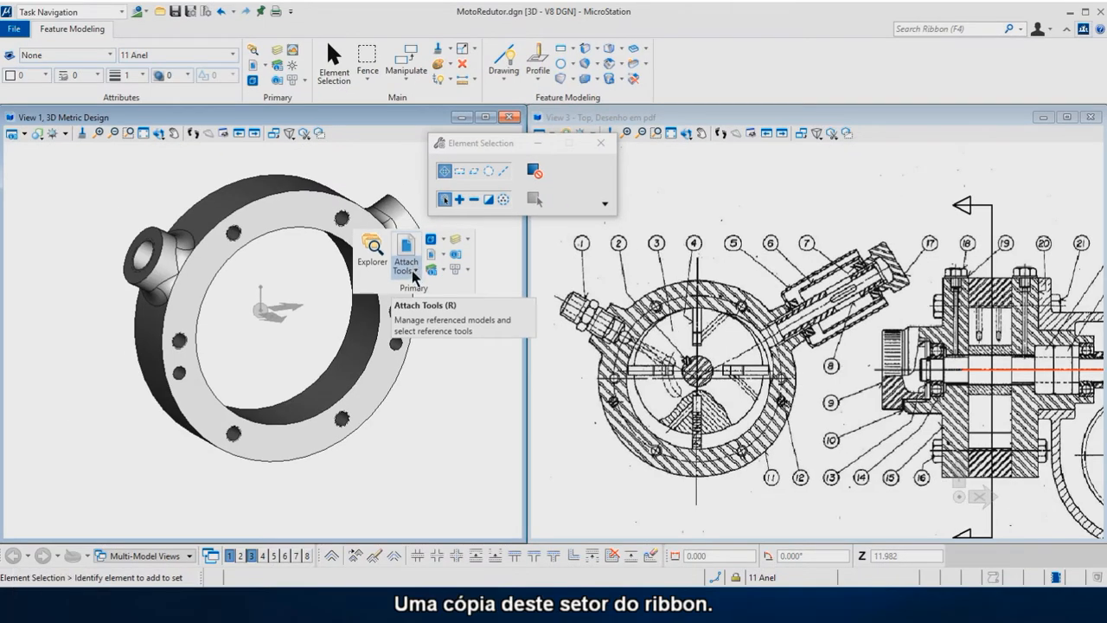
left_click(304, 132)
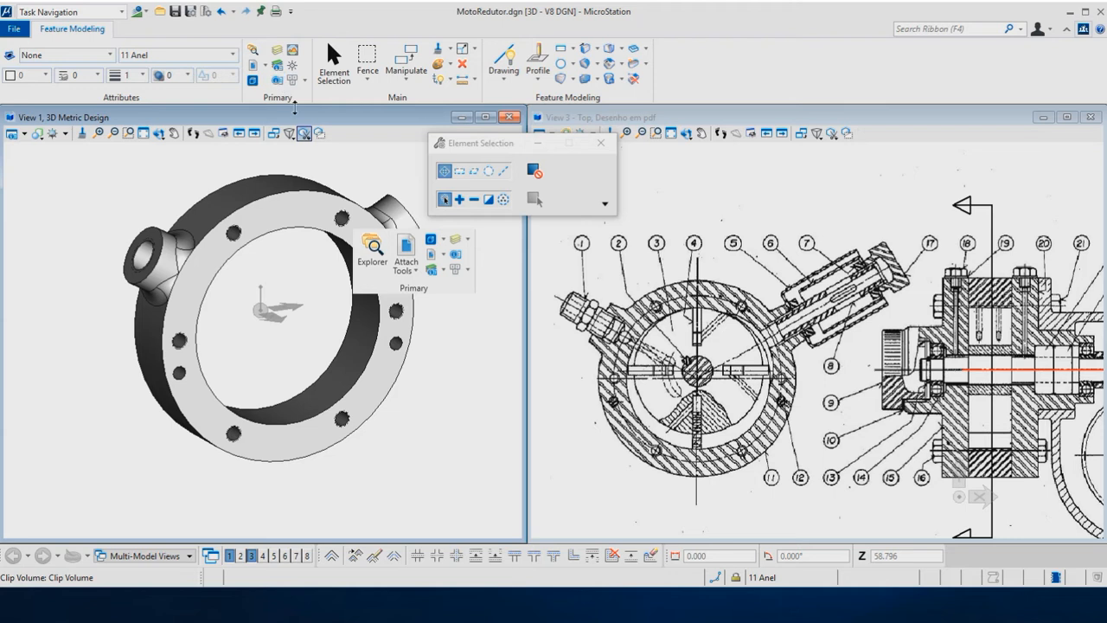
left_click(435, 311)
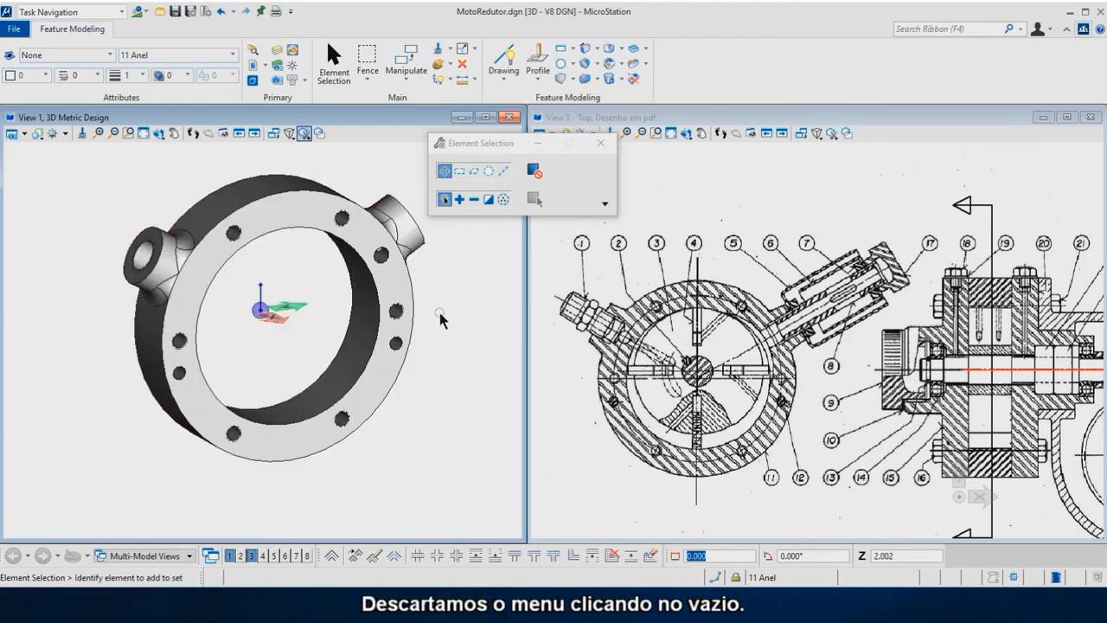
- Look through the Selection and Placement tool groups of the pop-up palette in View 1
key("space")
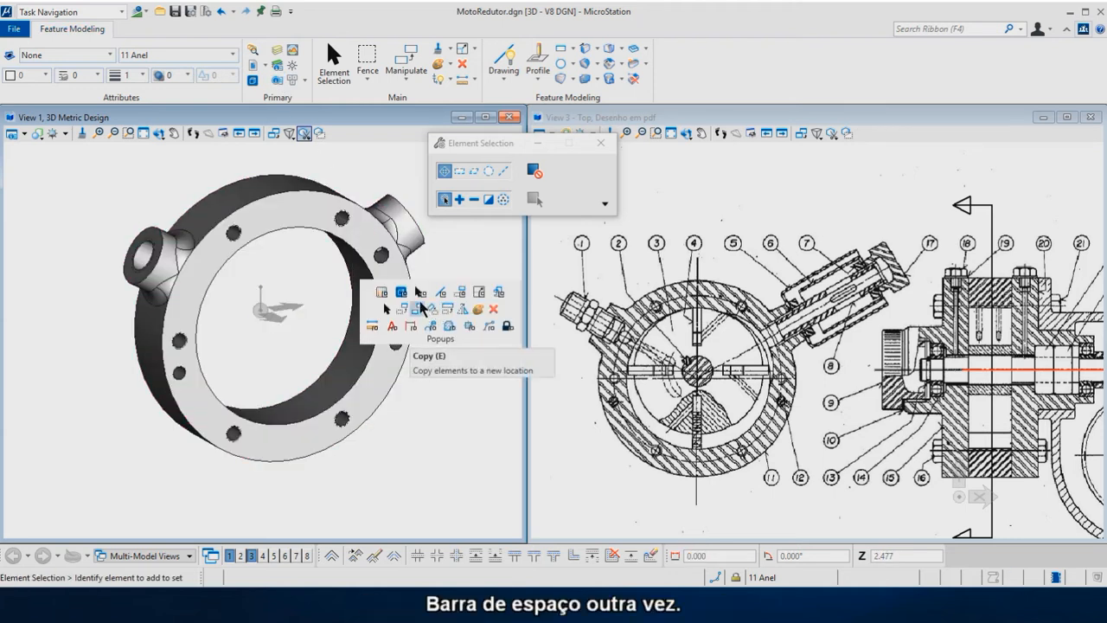
left_click(420, 293)
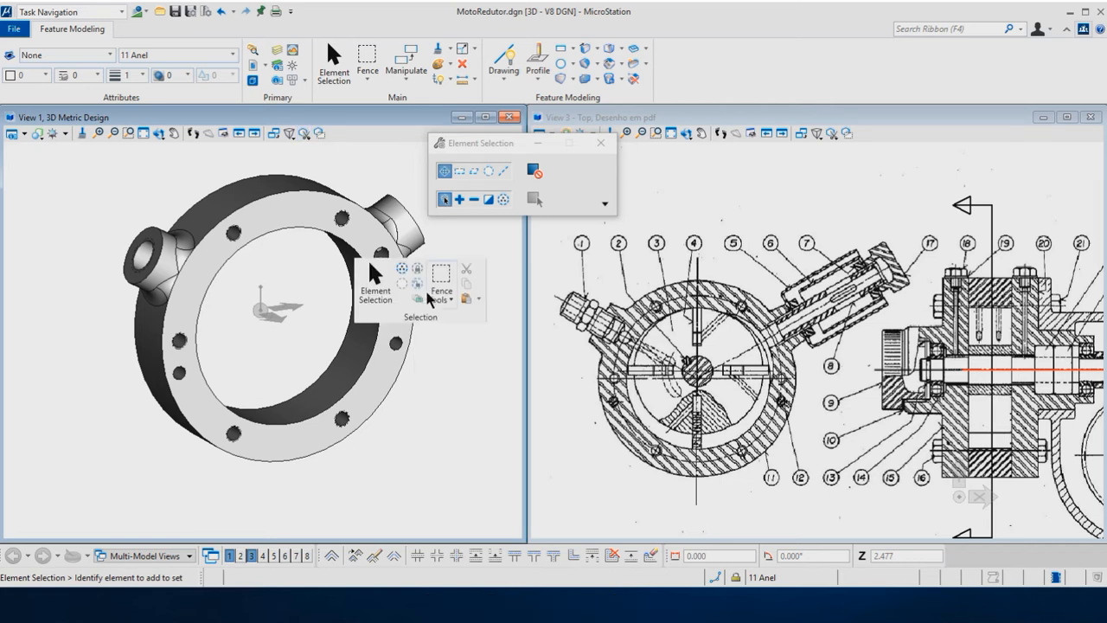
key("space")
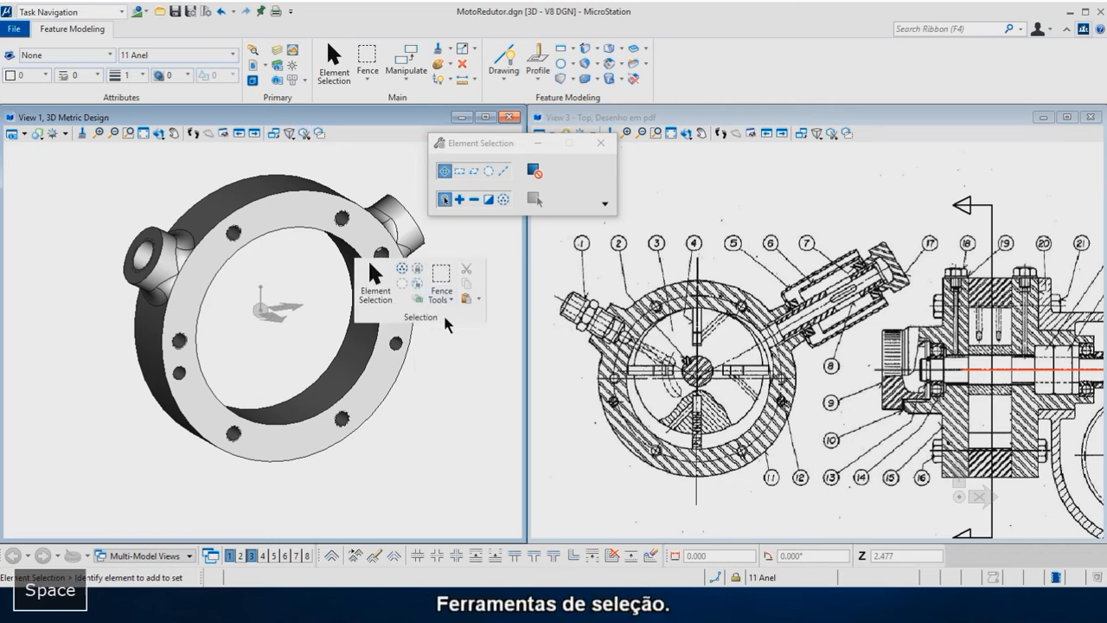
key("space")
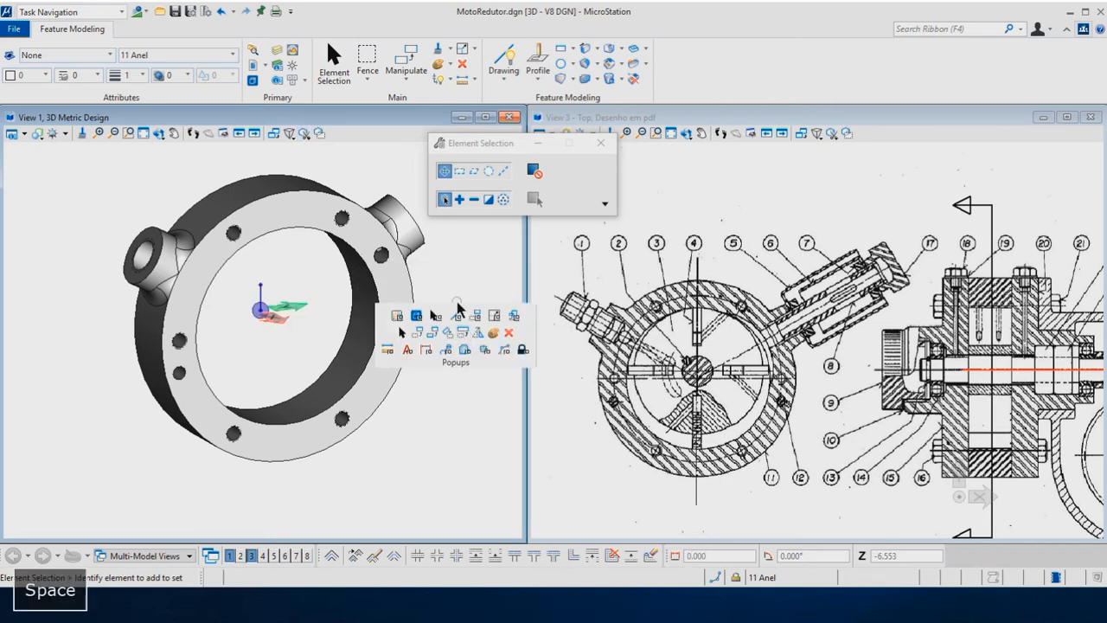
left_click(456, 311)
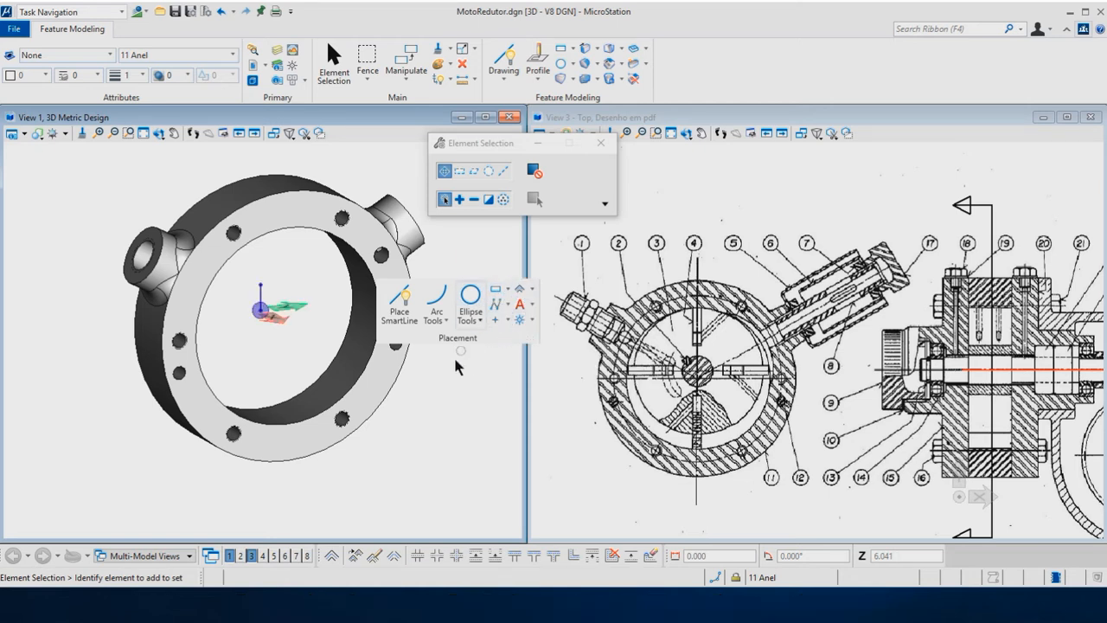
- Look through the Modify and Snaps tool groups of the pop-up palette, compare the snap modes with the status bar's and close them
key("space")
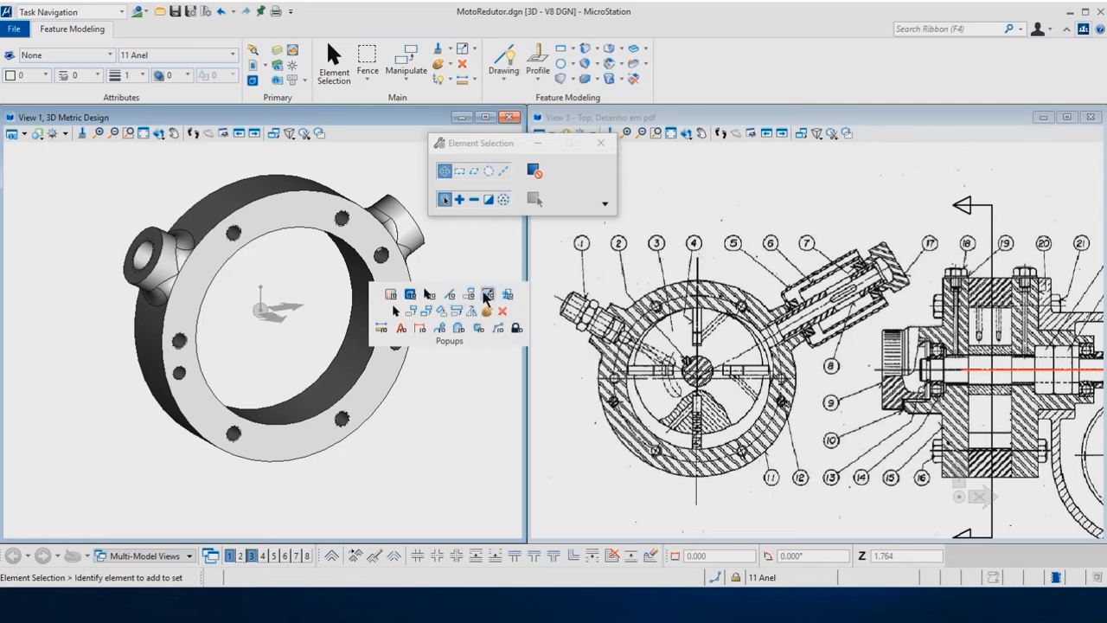
left_click(487, 295)
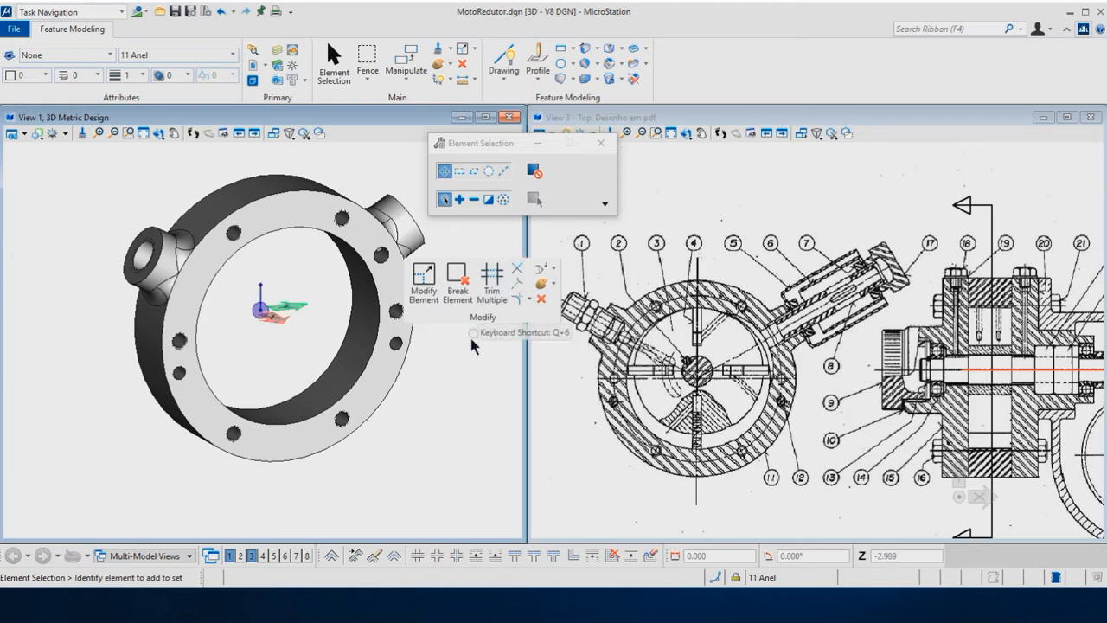
key("space")
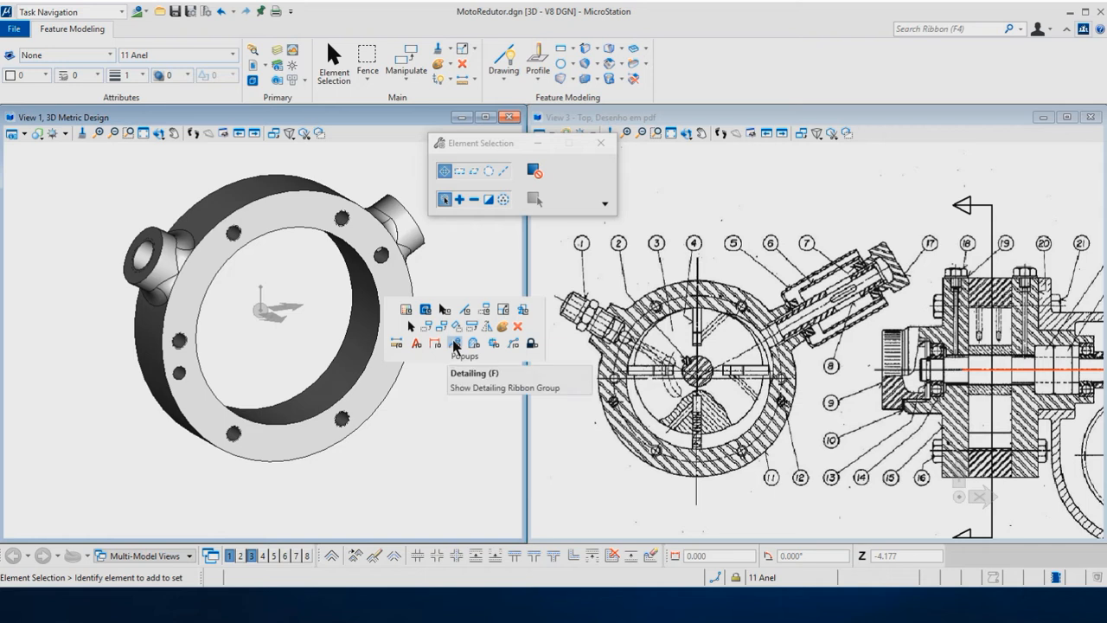
left_click(514, 344)
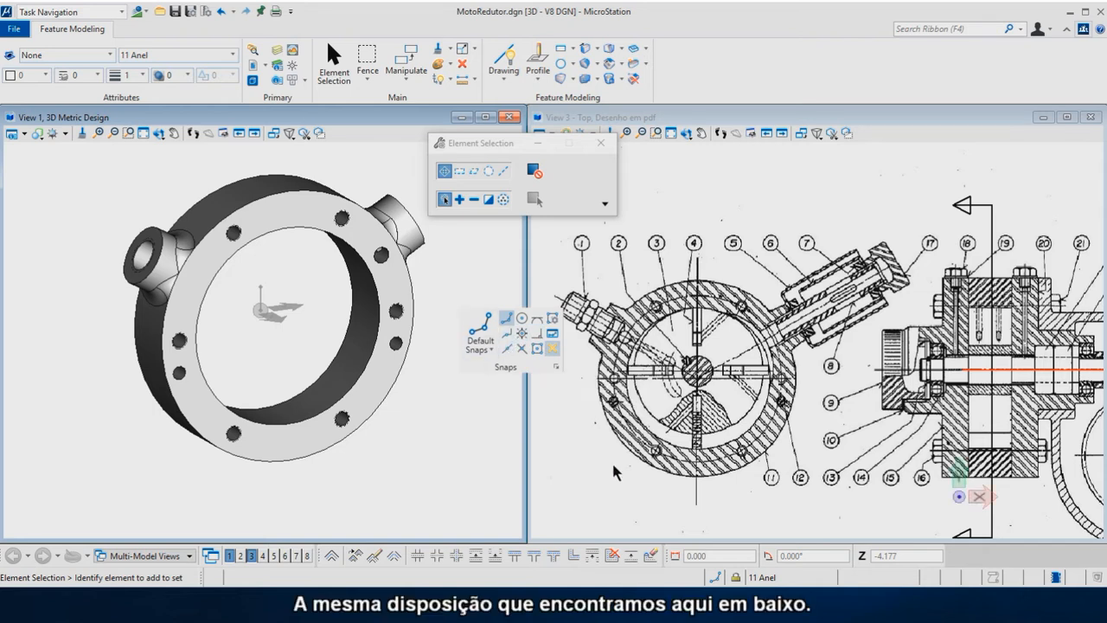
left_click(715, 577)
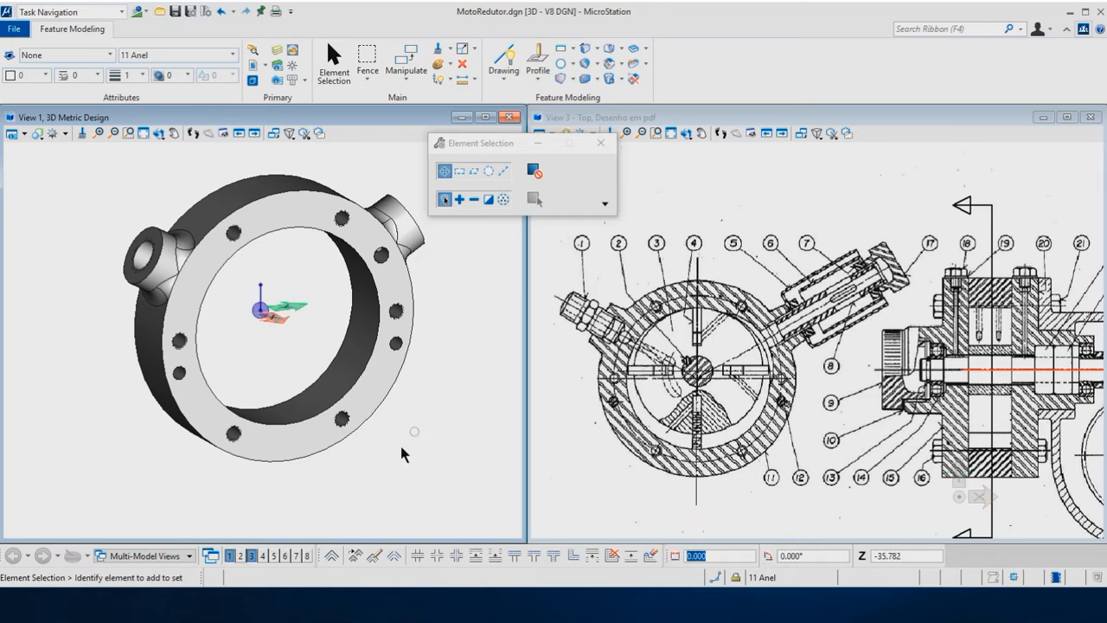
- Show the pop-up tool palette at different spots over the 3D model and the reference drawing, and dismiss it
key("space")
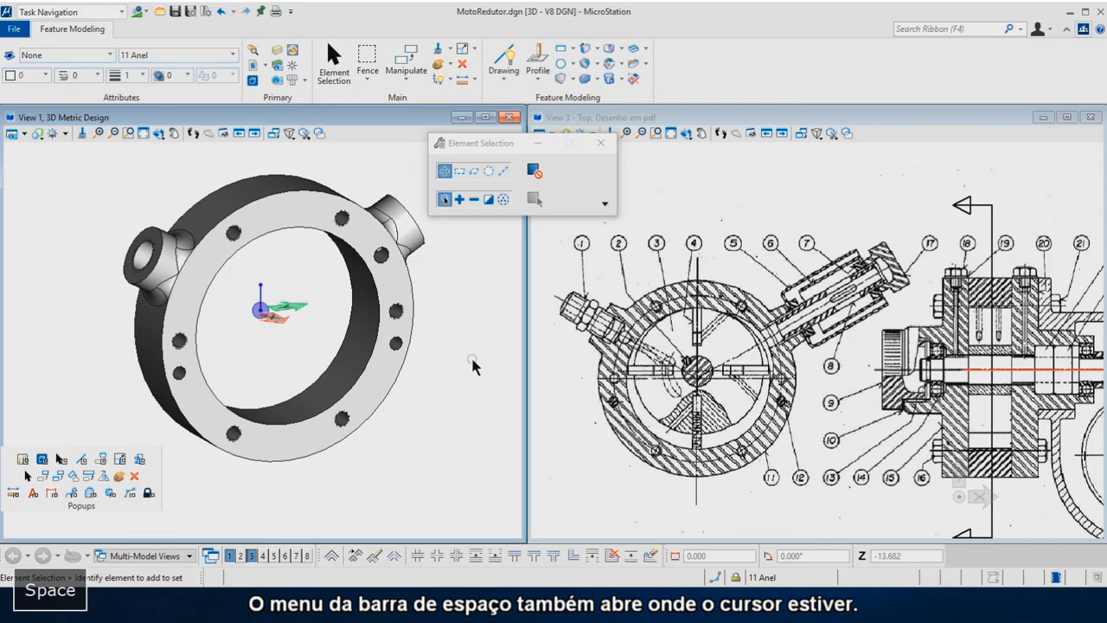
key("space")
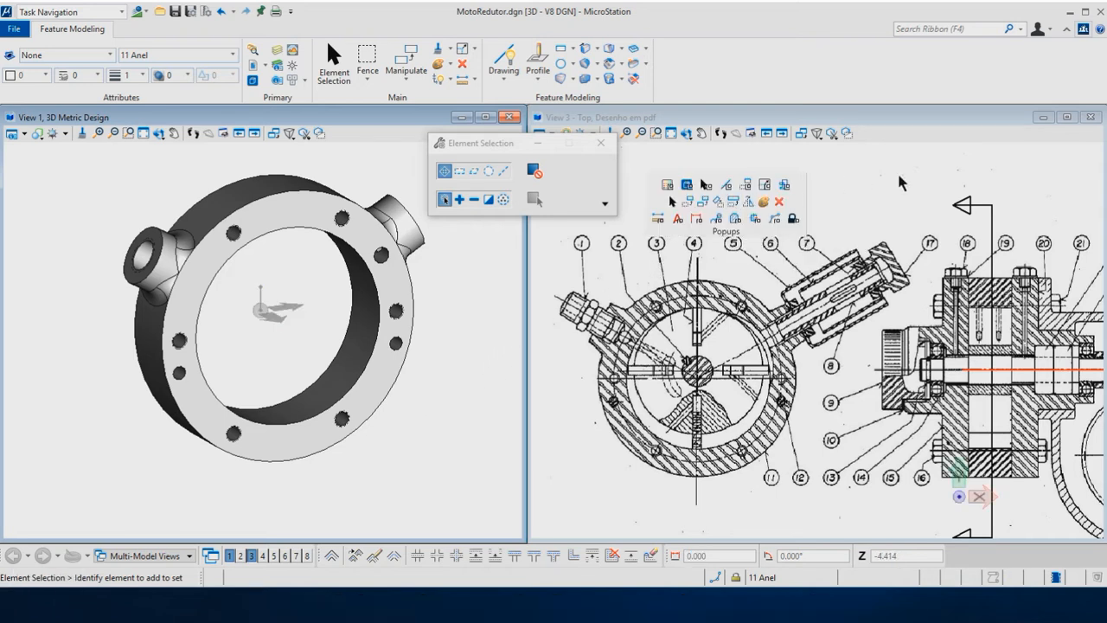
key("space")
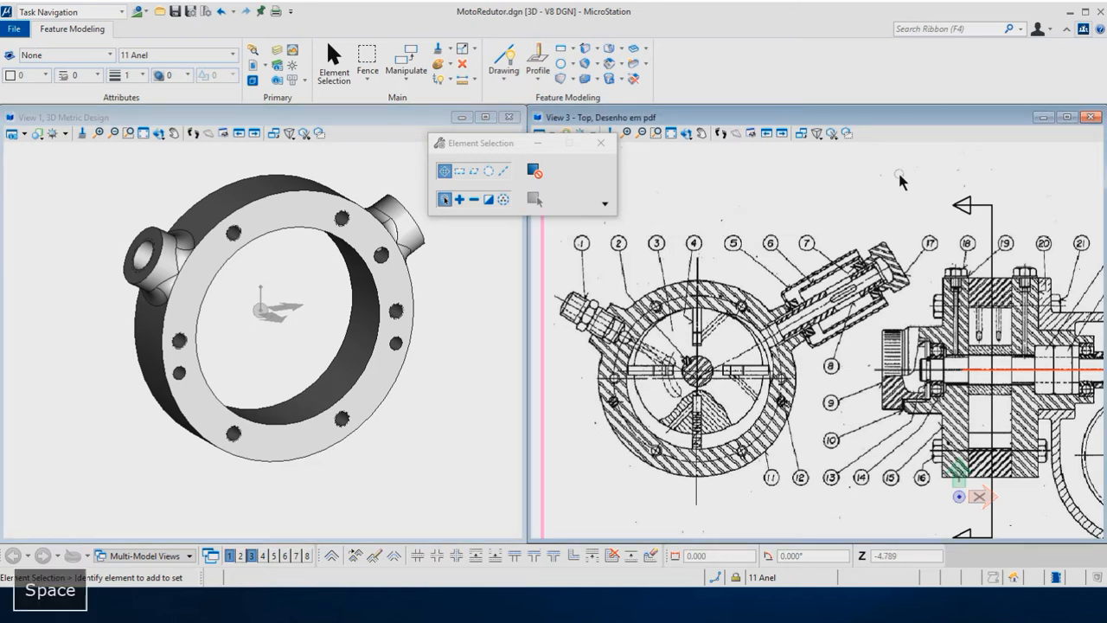
key("space")
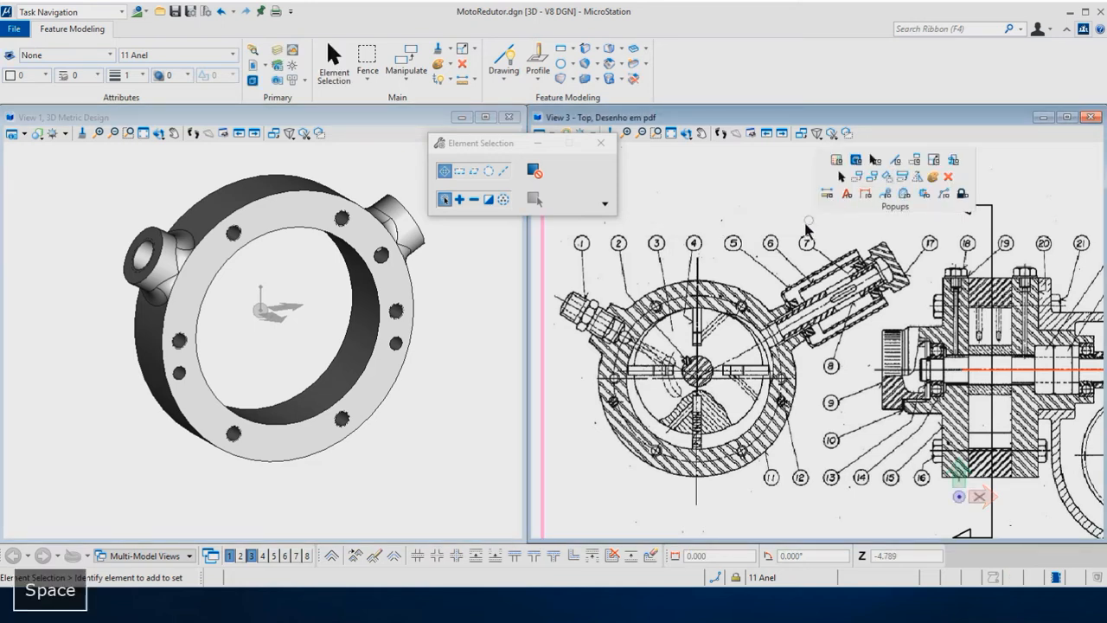
left_click(466, 278)
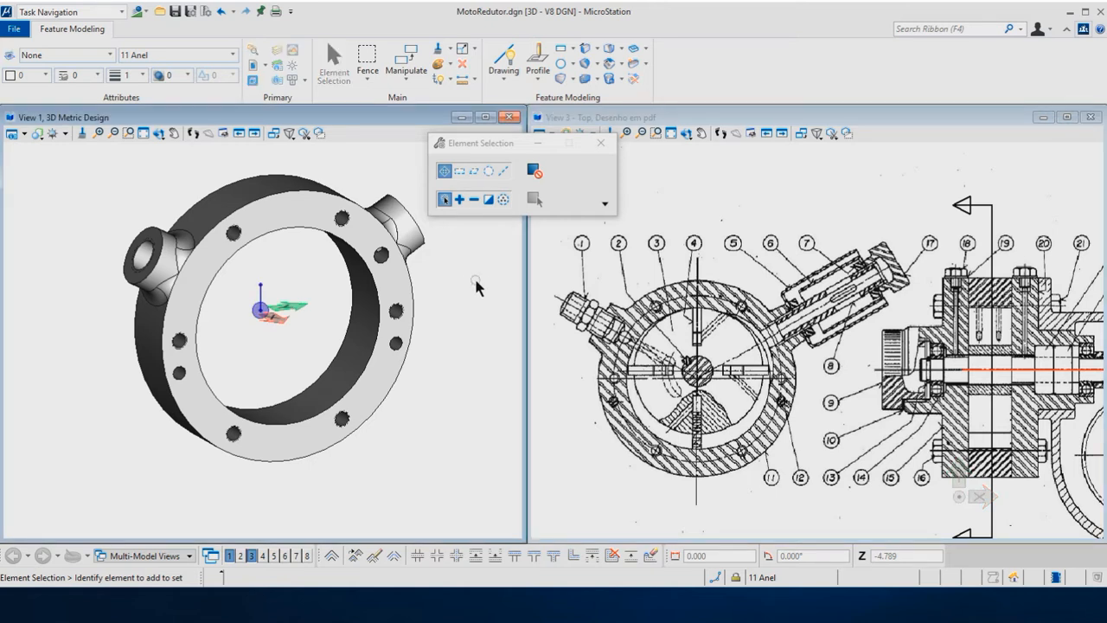
key("space")
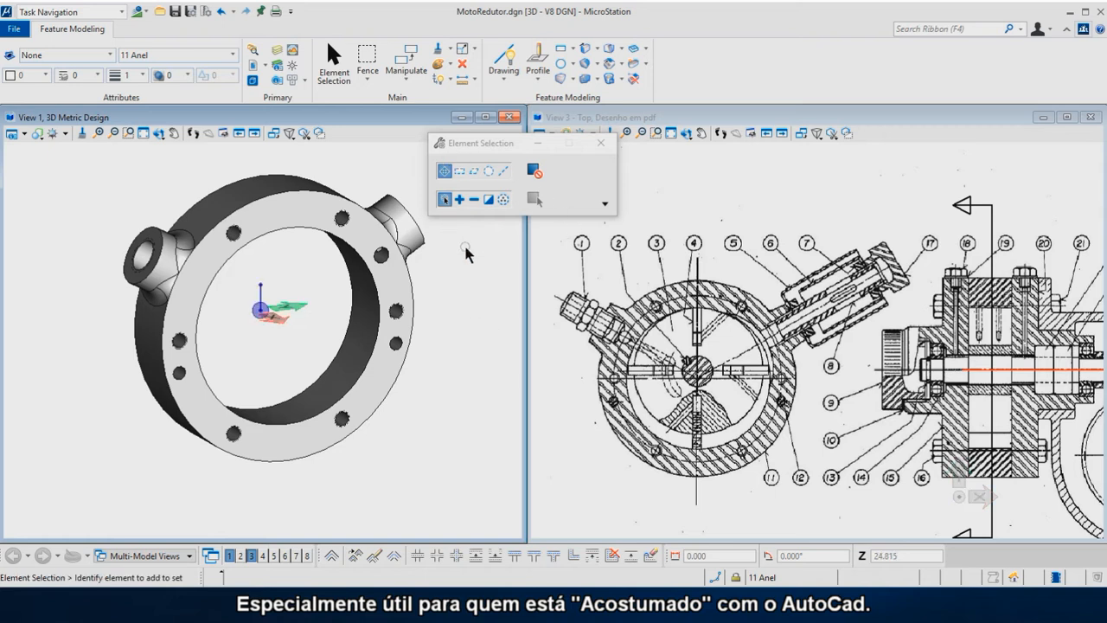
- Switch the active command from Rotate to Move Element and on to Copy Element
key("q")
key("r")
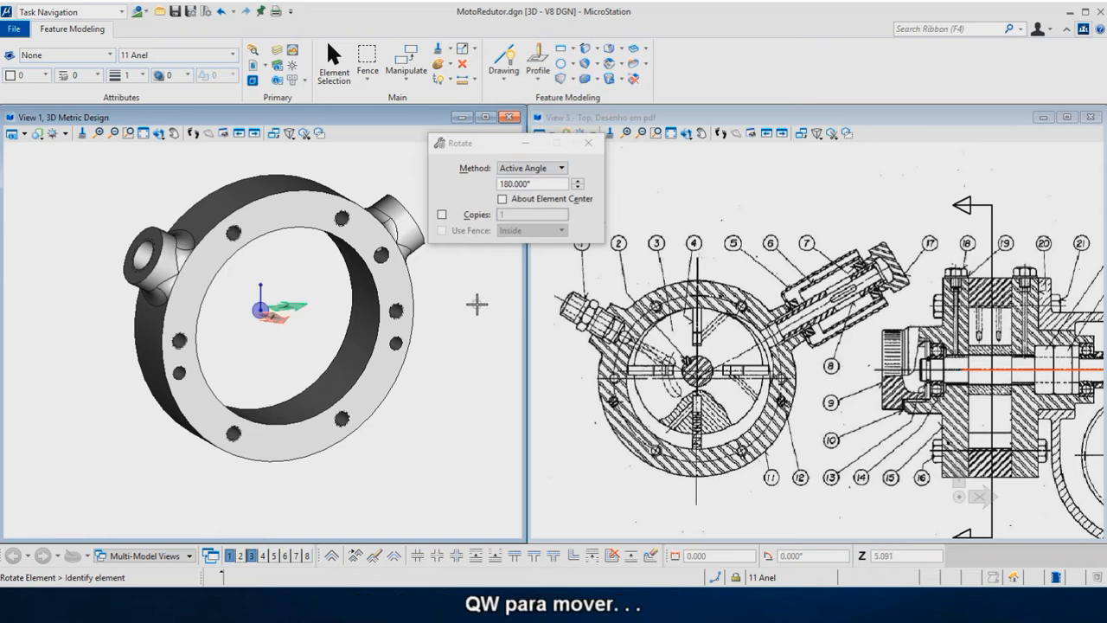
key("q")
key("w")
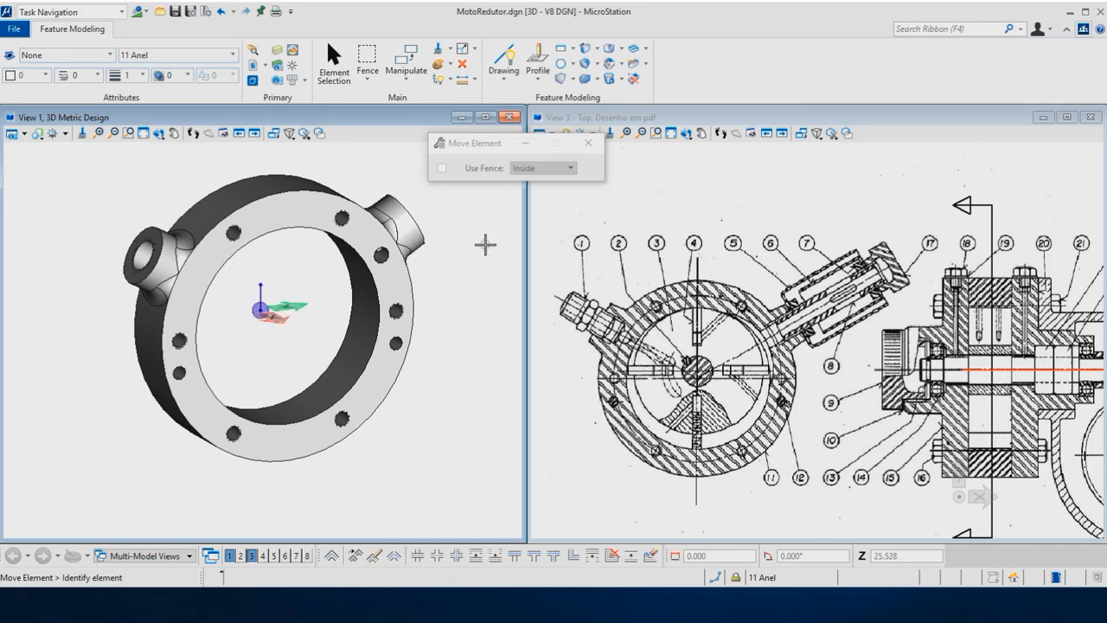
key("q")
key("e")
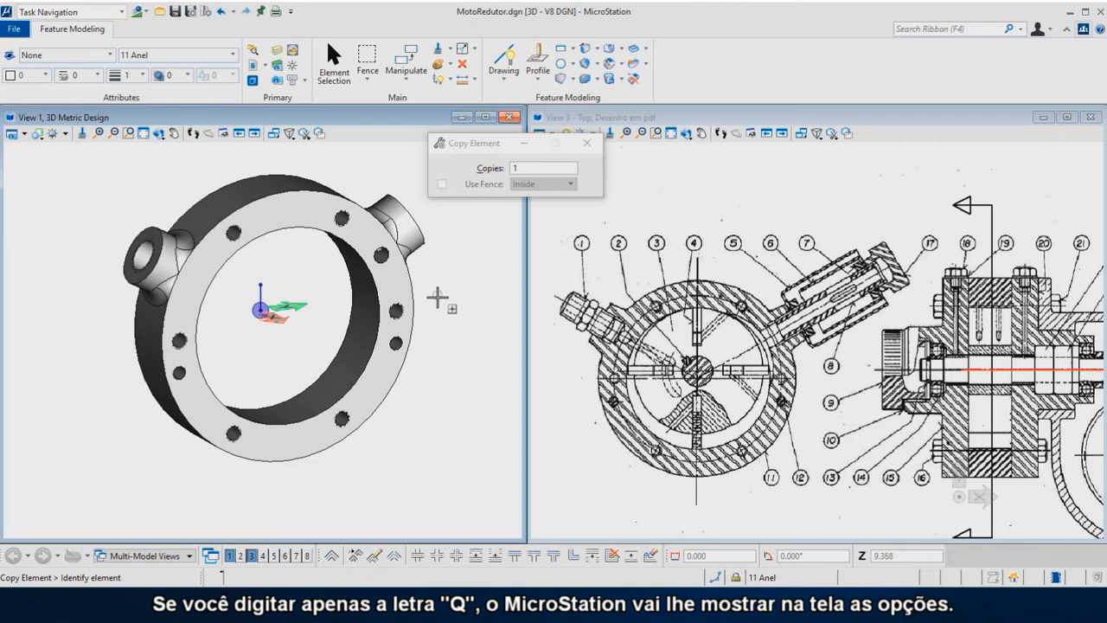
- Bring up the full shortcut list of commands in View 1 and choose Rotate from it
key("e")
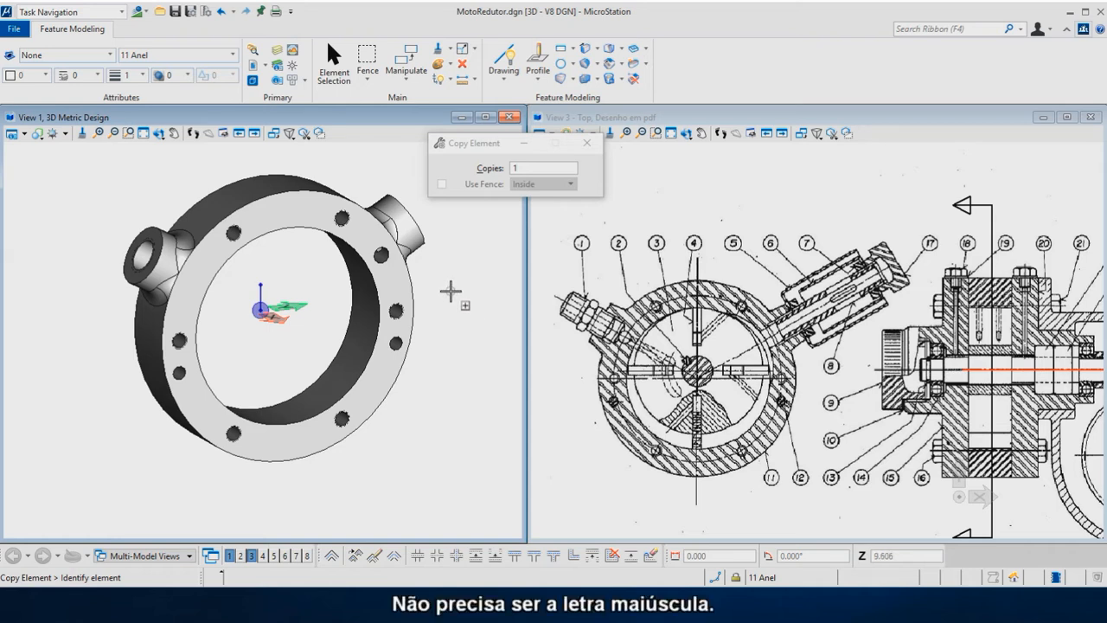
key("q")
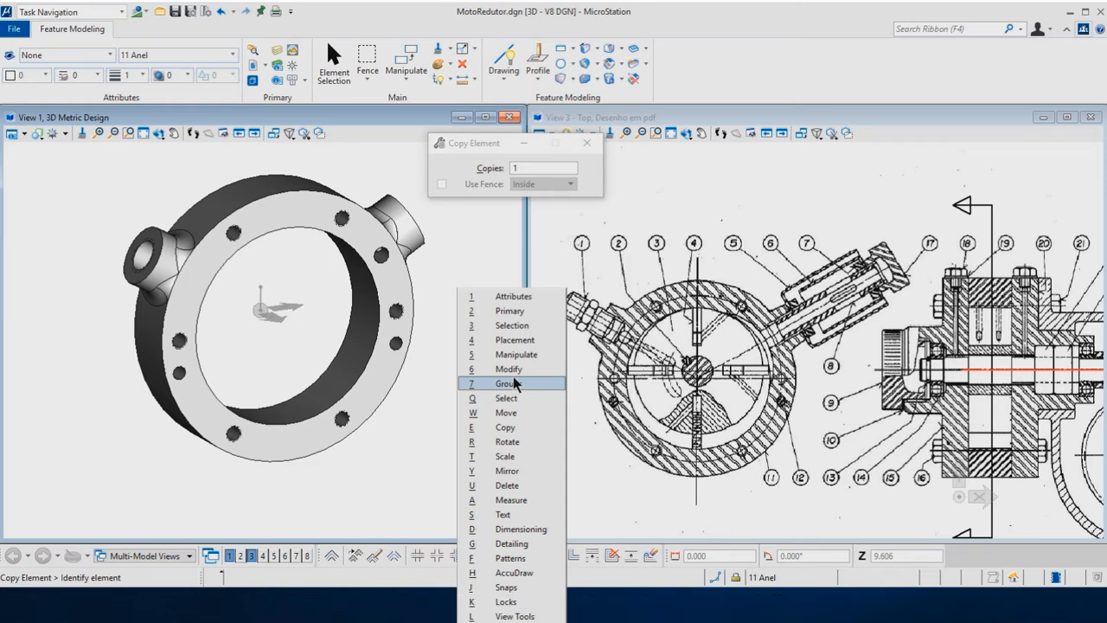
left_click(506, 442)
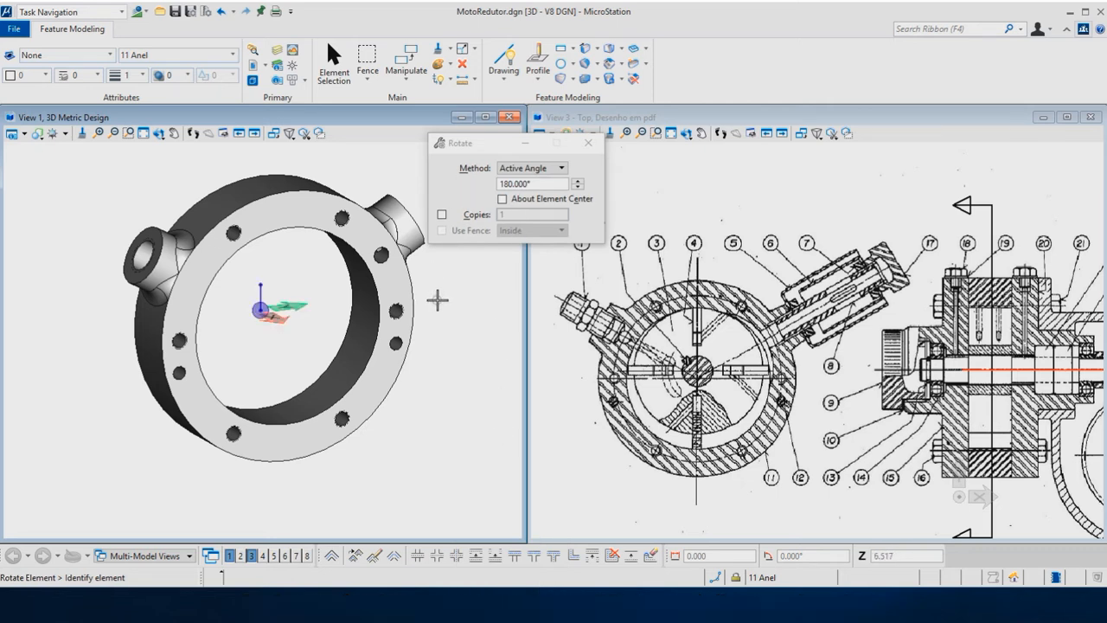
- Switch to Element Selection through the shortcut list, look at its Placement tool group and return to Rotate
key("q")
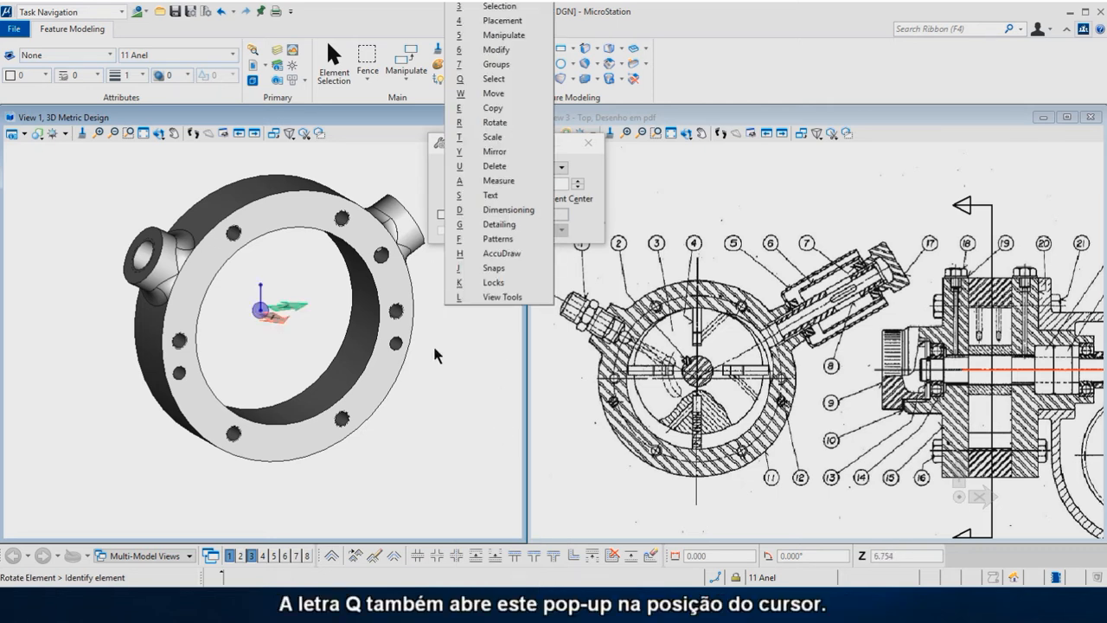
key("q")
key("q")
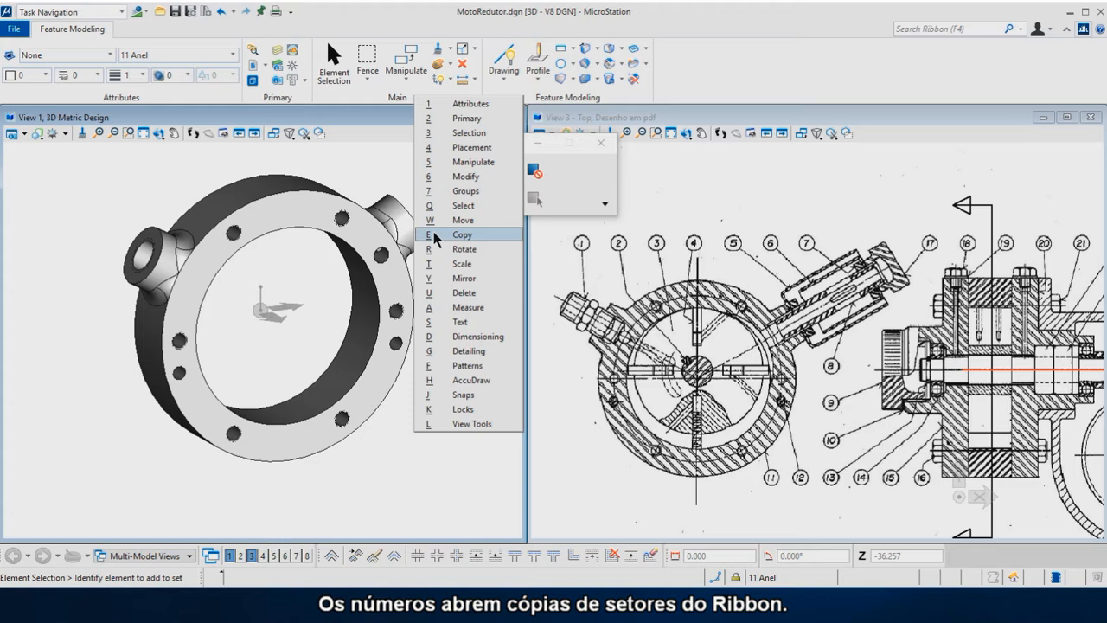
left_click(436, 152)
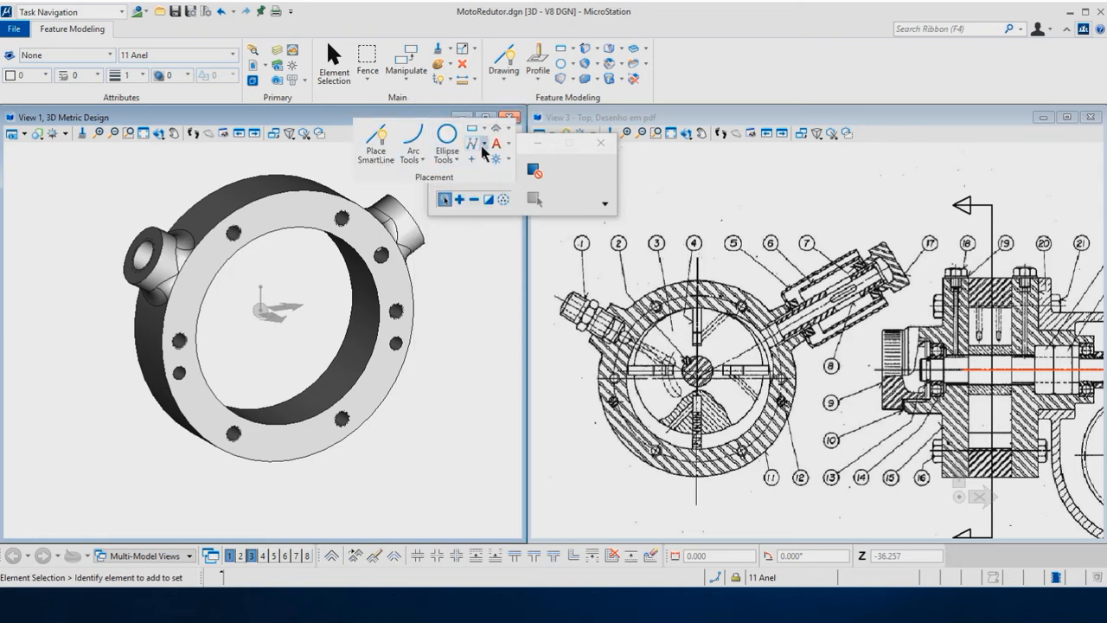
left_click(455, 277)
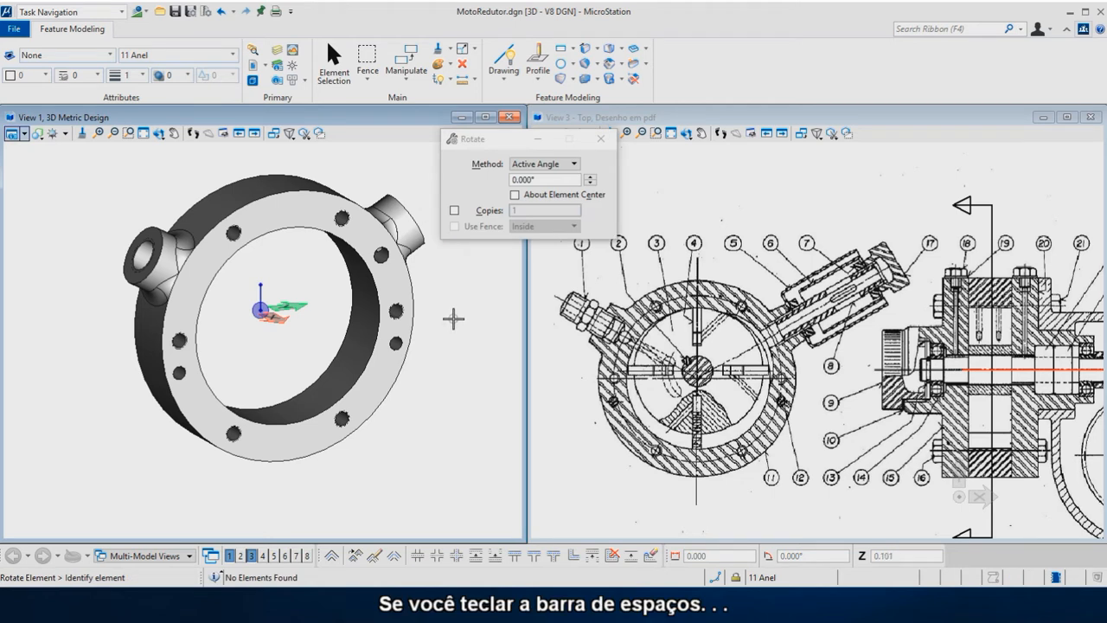
- Show the key tips of the pop-up tool palette, look at its Placement group and dismiss it
key("space")
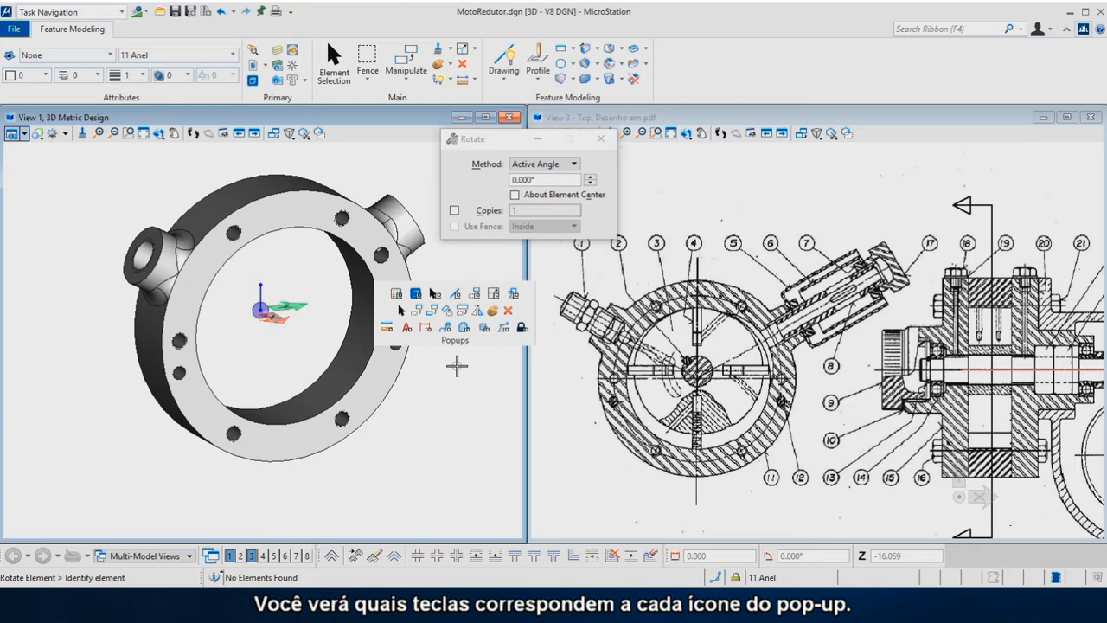
mouse_move(399, 307)
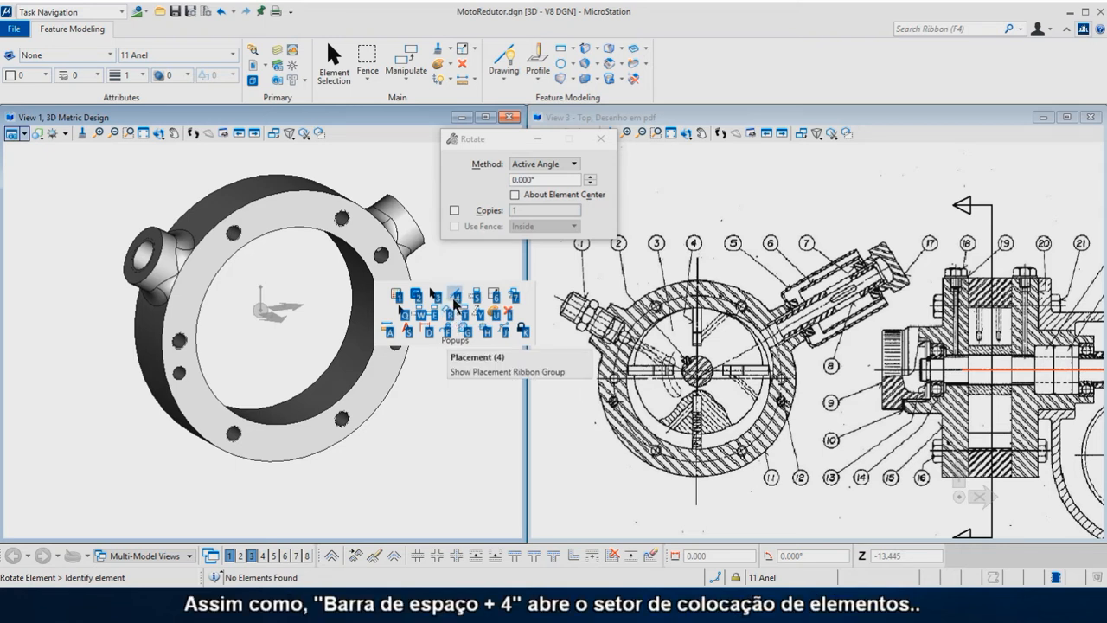
key("4")
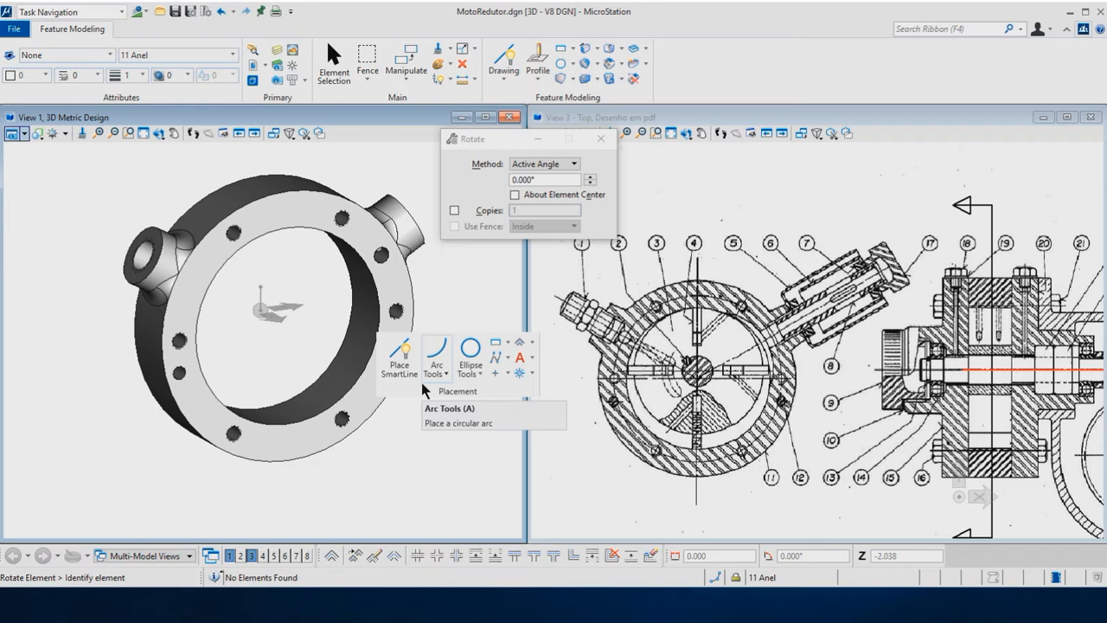
key("alt")
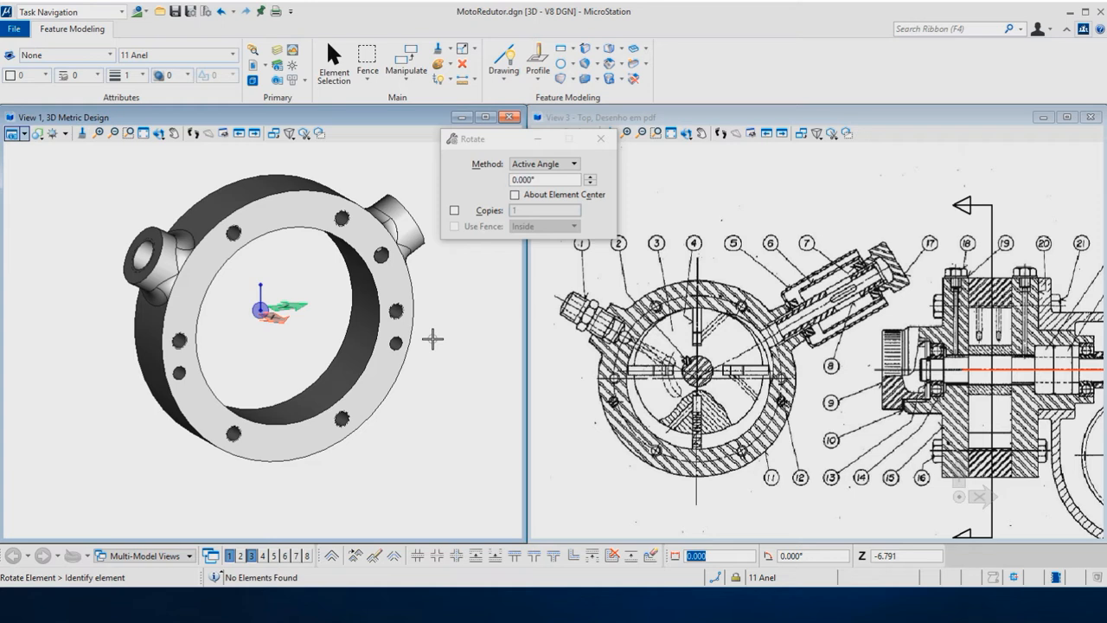
- Start Place SmartLine from the Placement group of the pop-up palette using its key tips
key("space")
key("4")
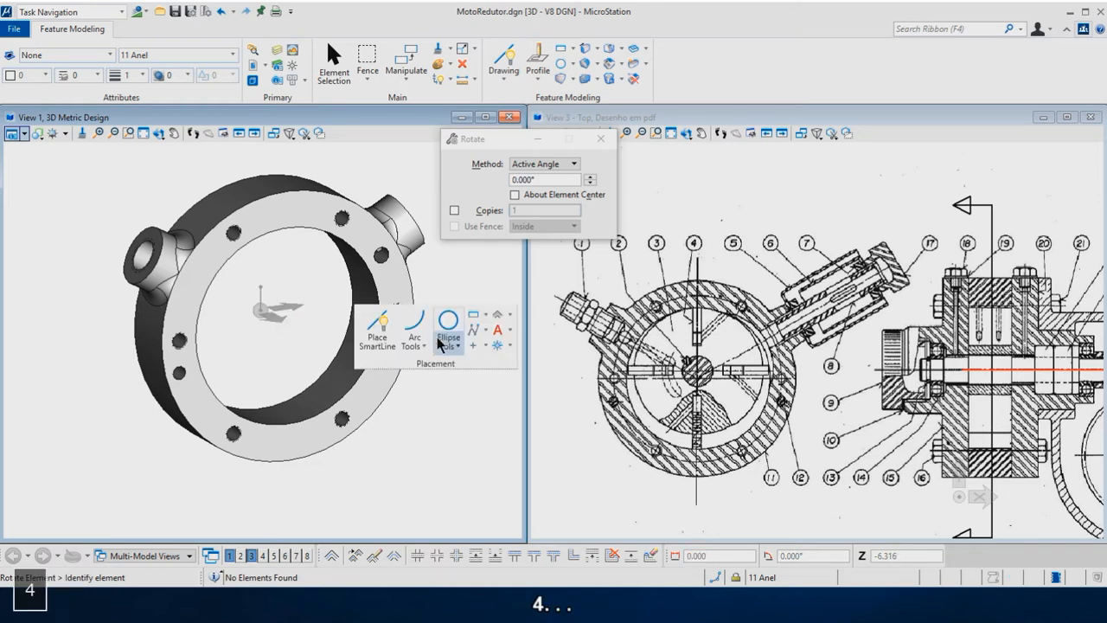
key("p")
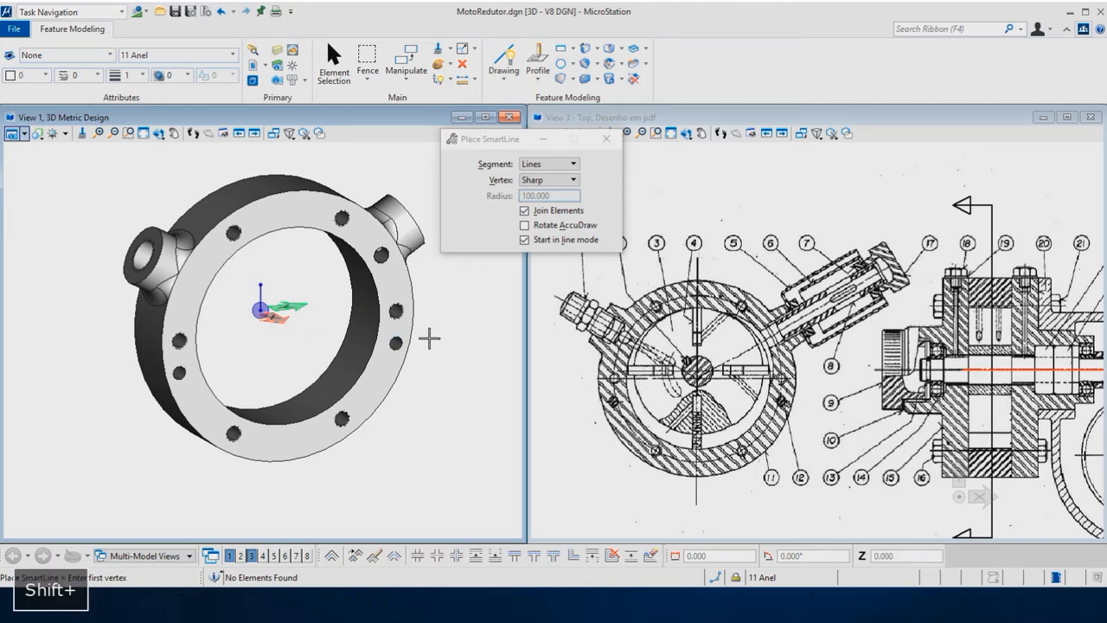
- Set up the Rotate command with the Active Angle method, an angle of 180° and rotation about the element center
scroll(312, 321, "down", 1)
scroll(306, 321, "up", 1)
middle_click_drag(305, 320, 229, 321, "shift")
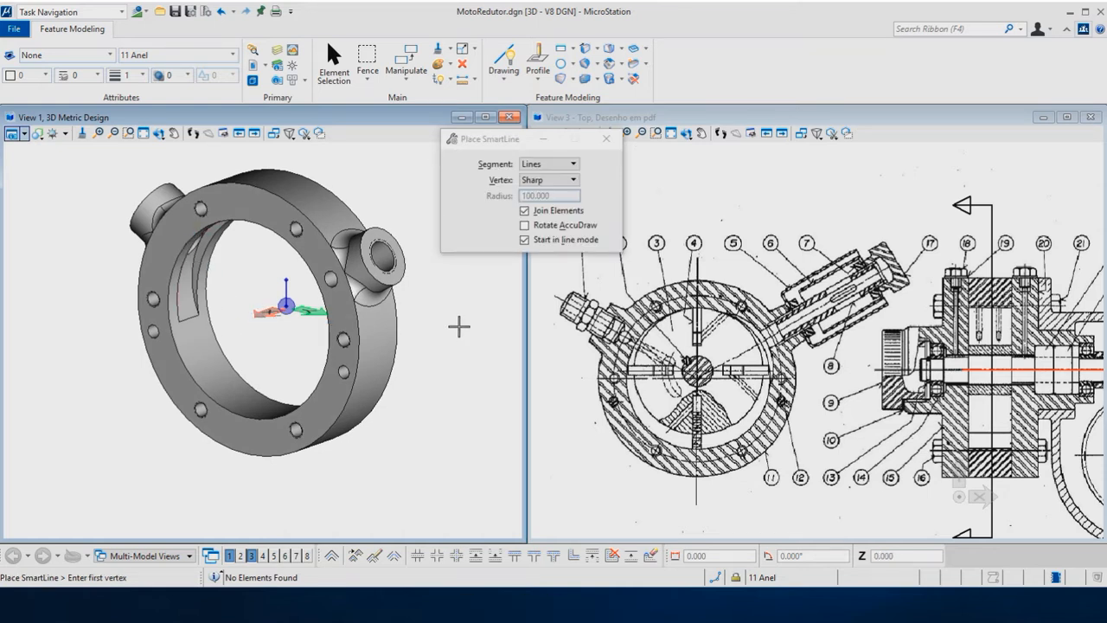
key("space")
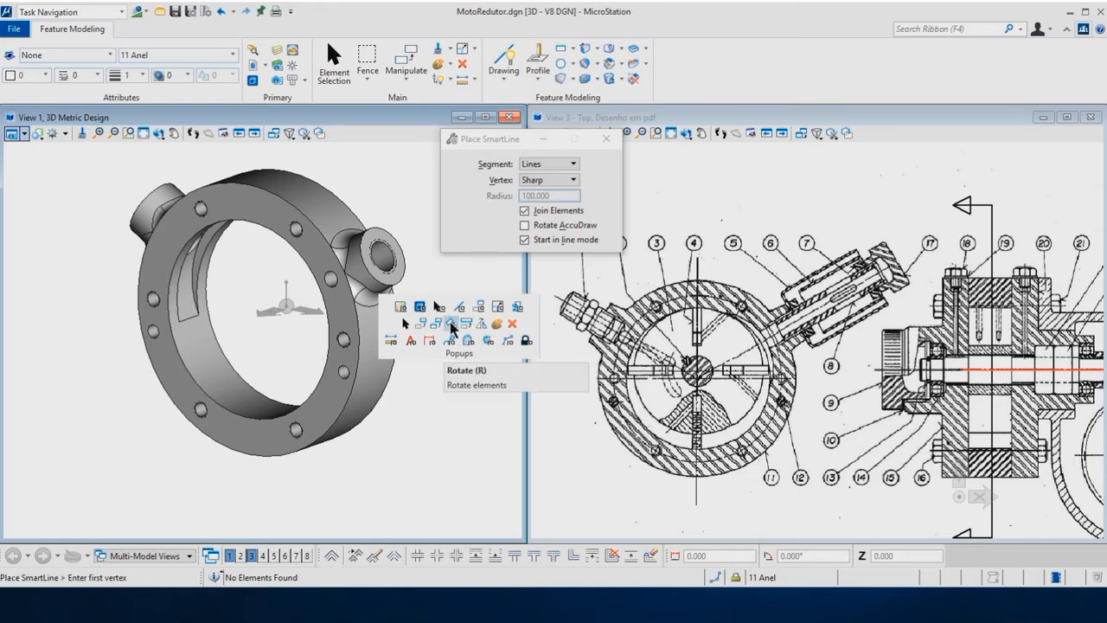
left_click(450, 324)
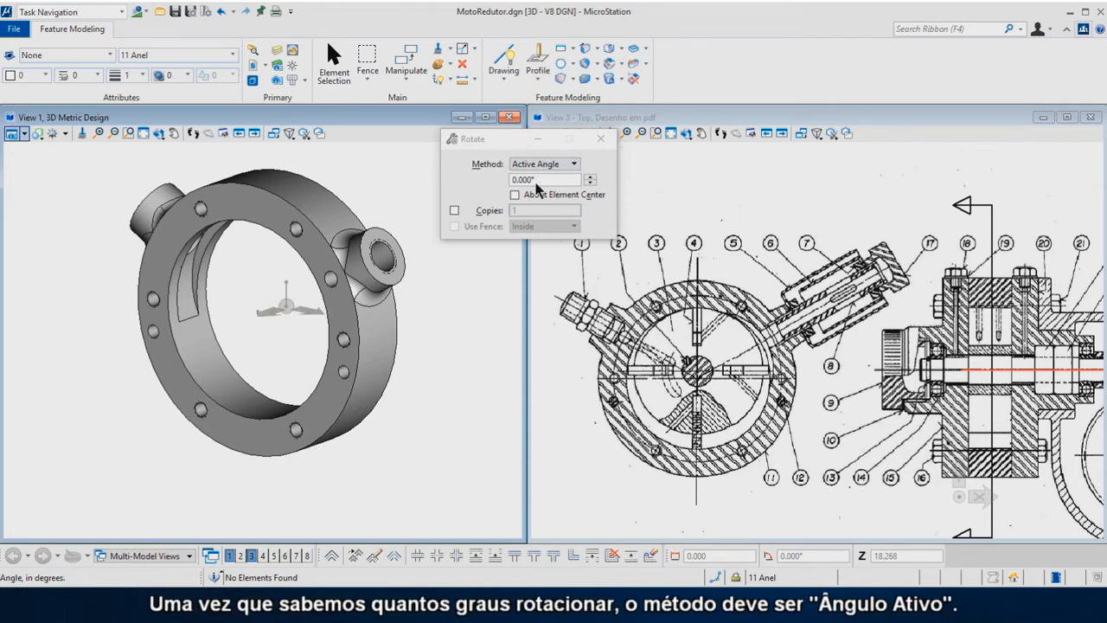
key("space")
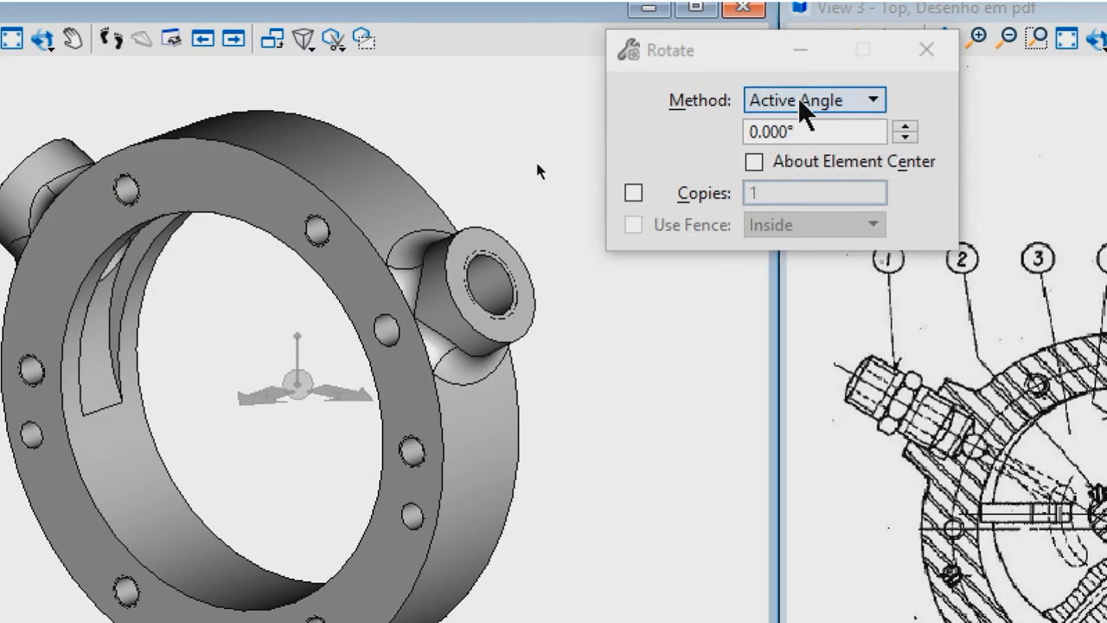
left_click(801, 101)
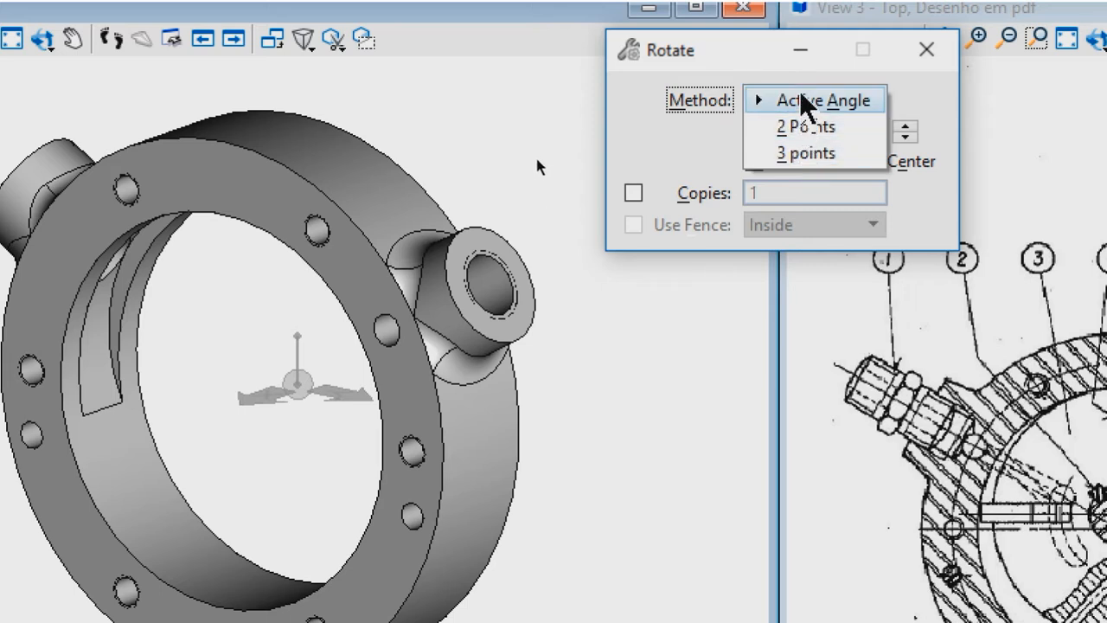
left_click(800, 101)
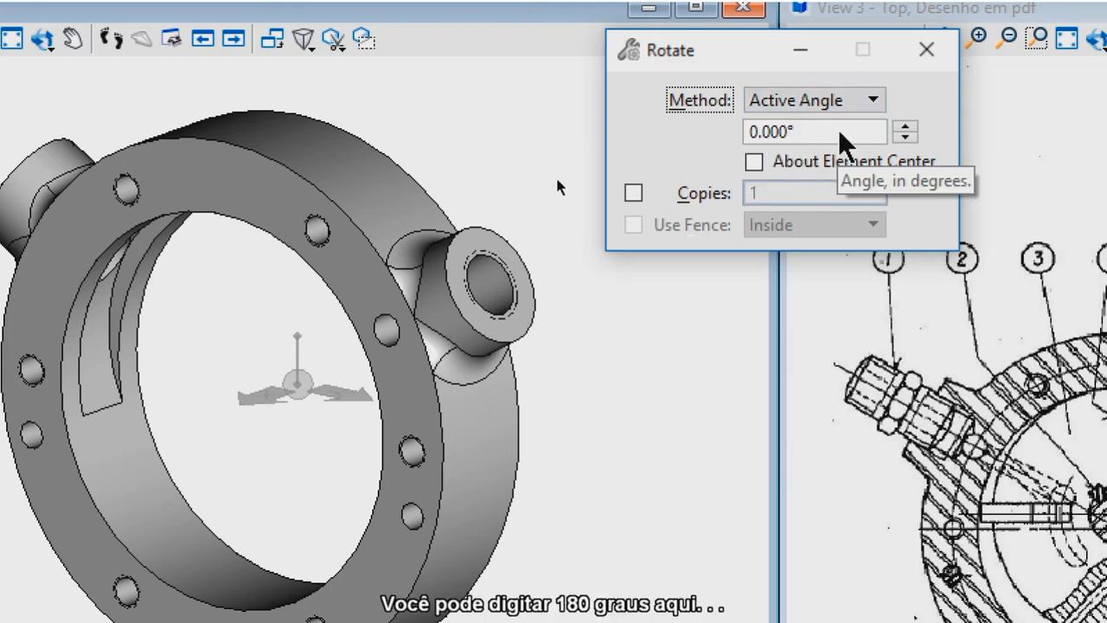
left_click(903, 126)
left_click(904, 126)
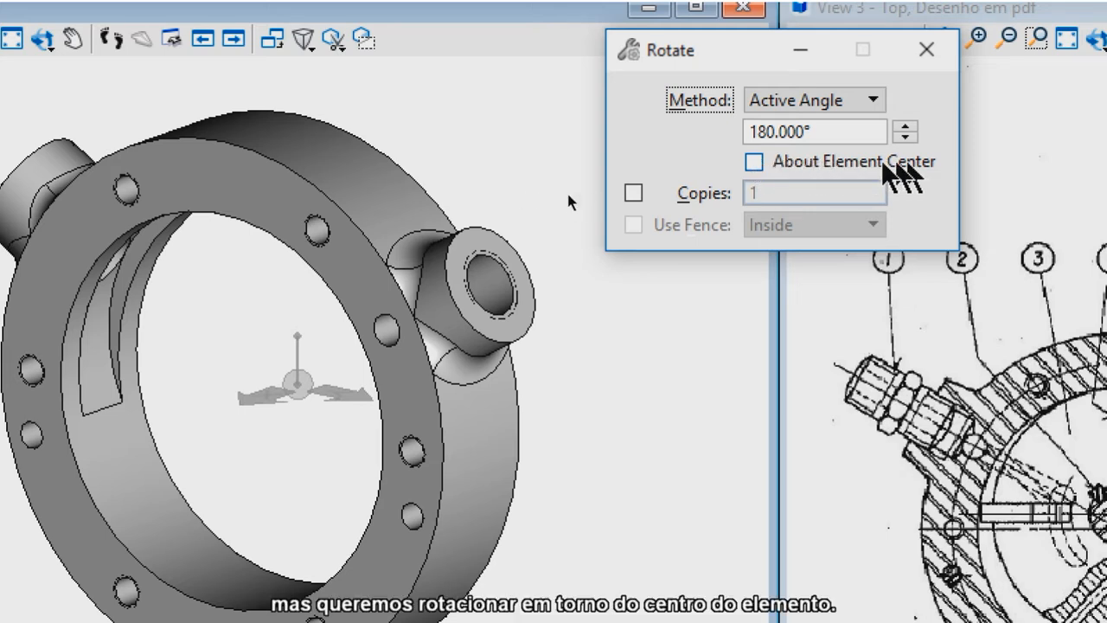
left_click(754, 163)
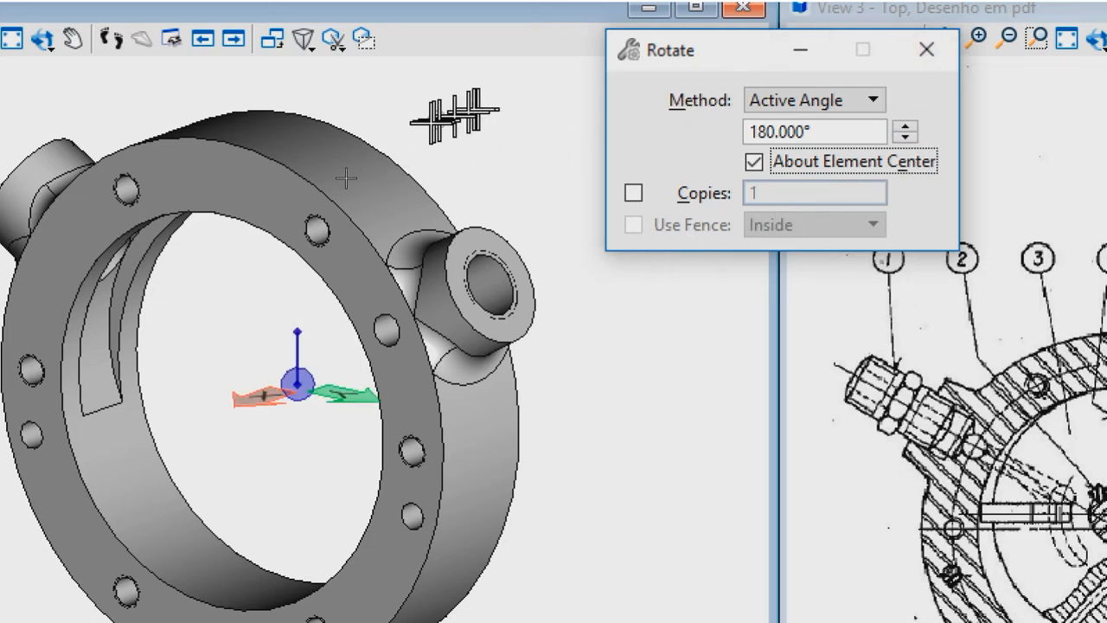
- Try rotating the ring 180° about its center with AccuDraw in Top orientation, and undo the rotation
left_click(462, 237)
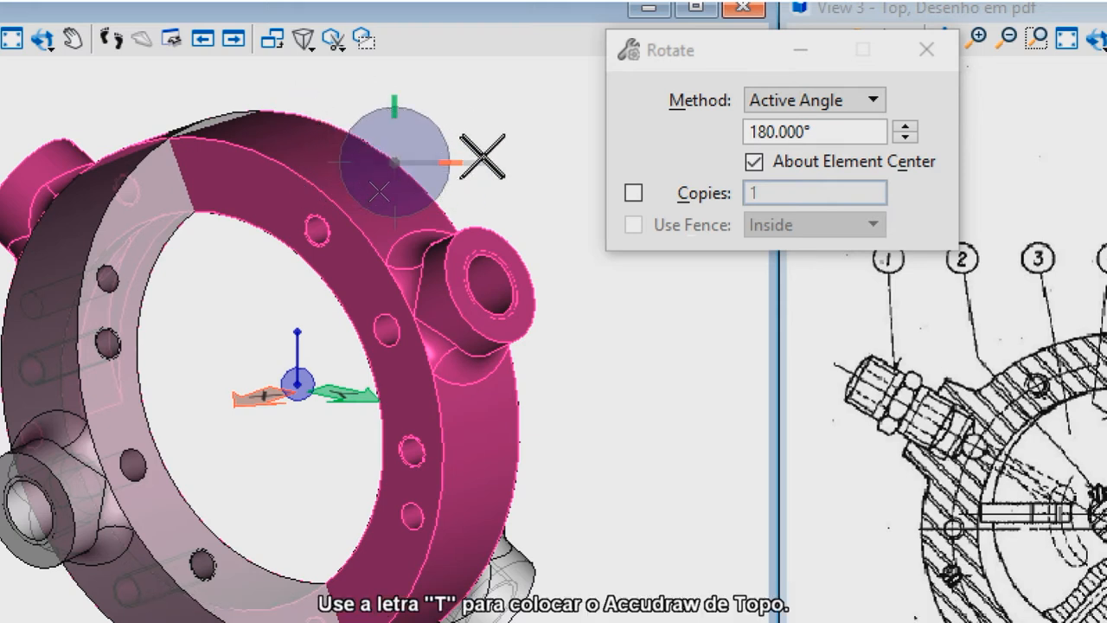
key("t")
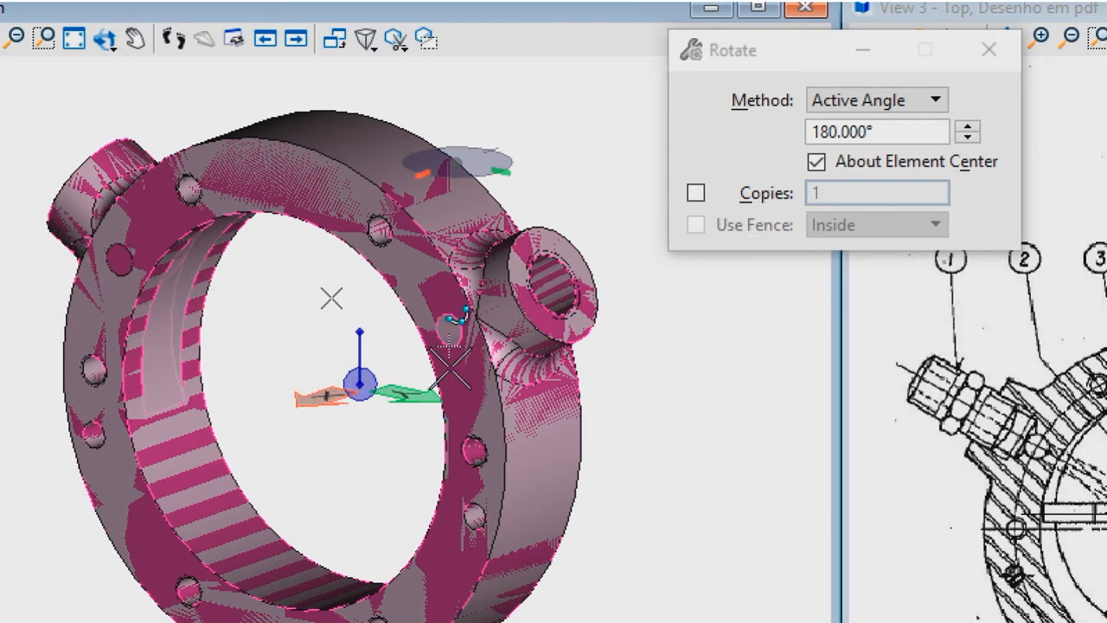
left_click(578, 138)
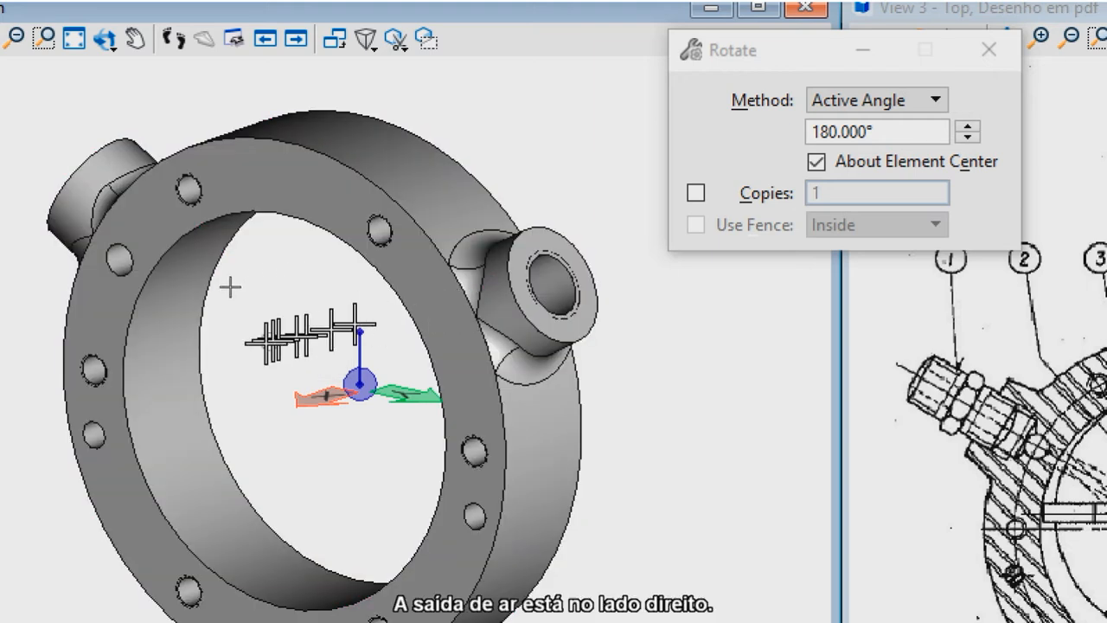
mouse_move(239, 346)
middle_mouse_down("shift")
mouse_move(230, 343)
mouse_move(344, 332)
mouse_move(591, 259)
mouse_move(517, 259)
mouse_move(353, 329)
mouse_move(248, 338)
middle_mouse_up("shift")
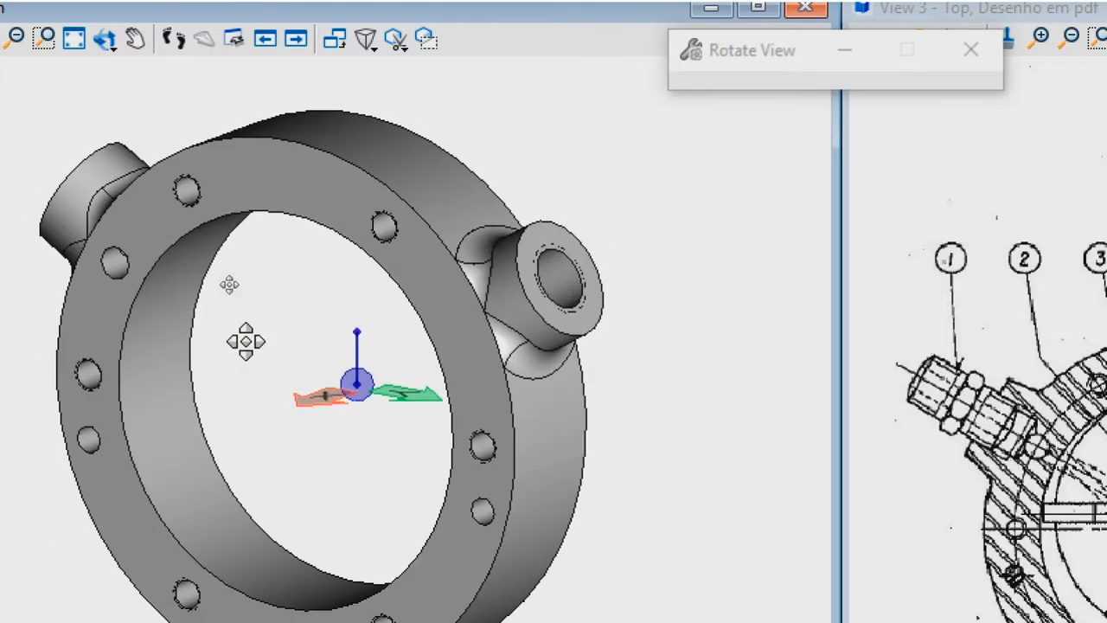
key("ctrl+z")
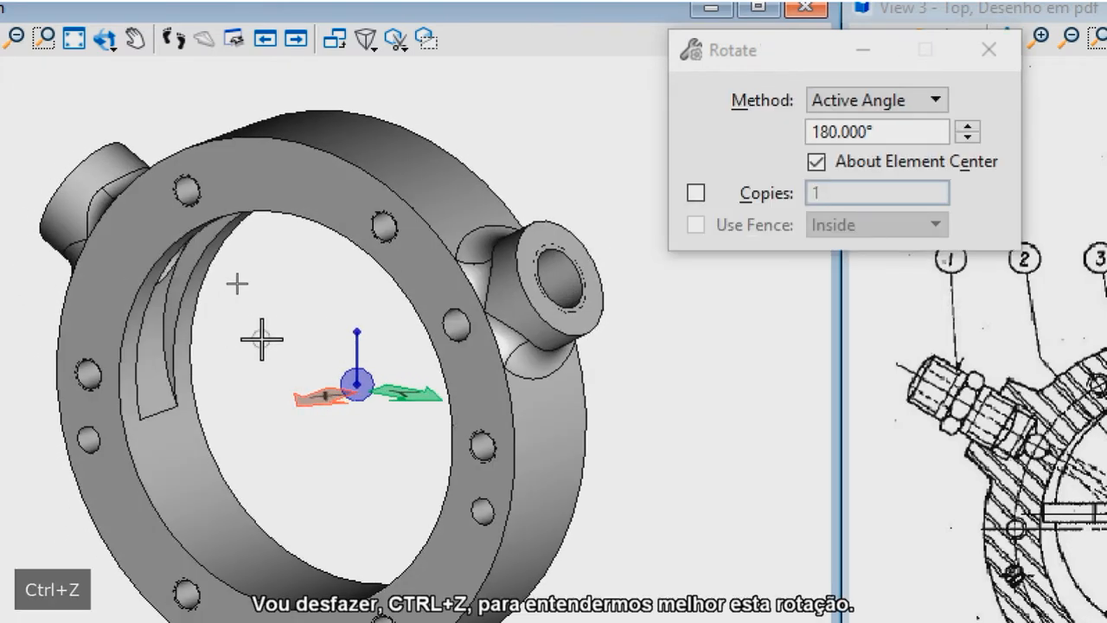
- Rotate the ring 180° about its center with the 3 points method, picking the points in the empty area beside it
middle_click_drag(355, 327, 245, 368)
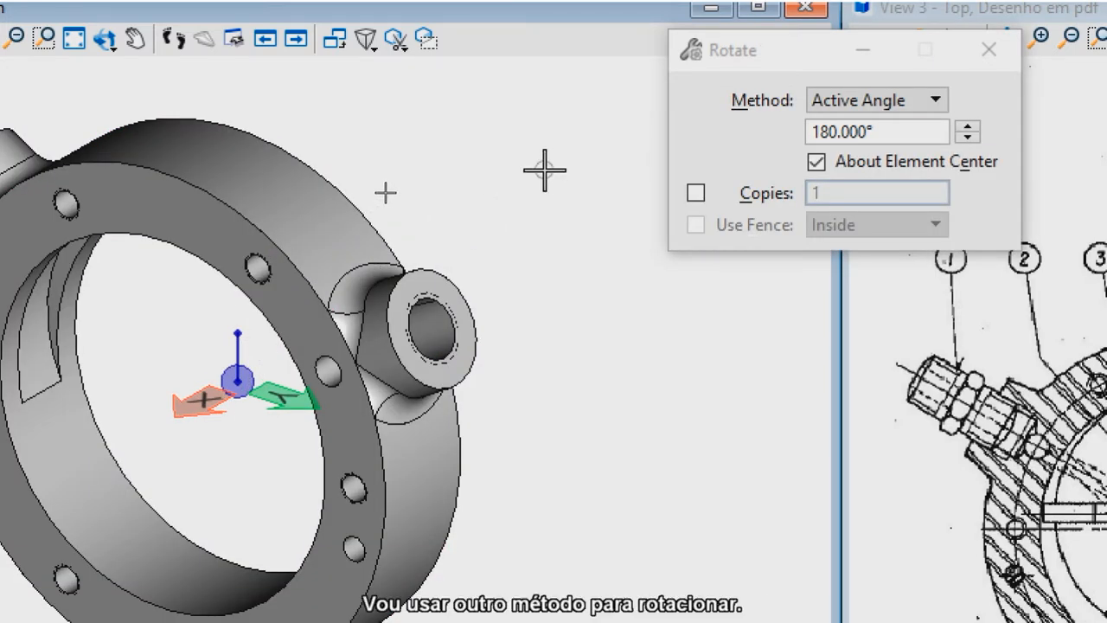
left_click(895, 102)
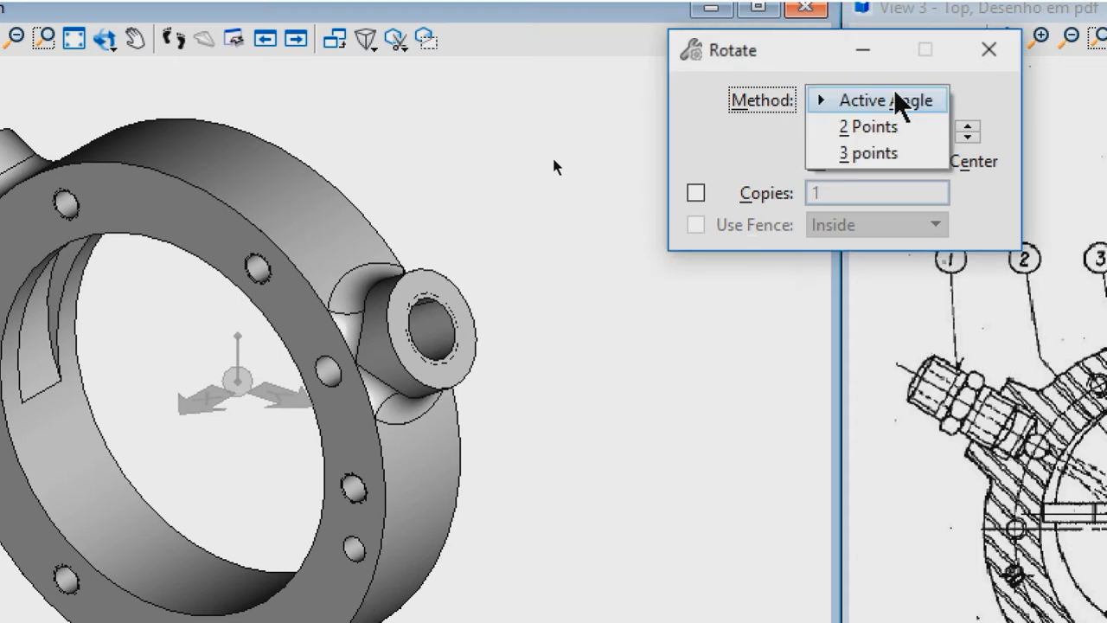
left_click(861, 154)
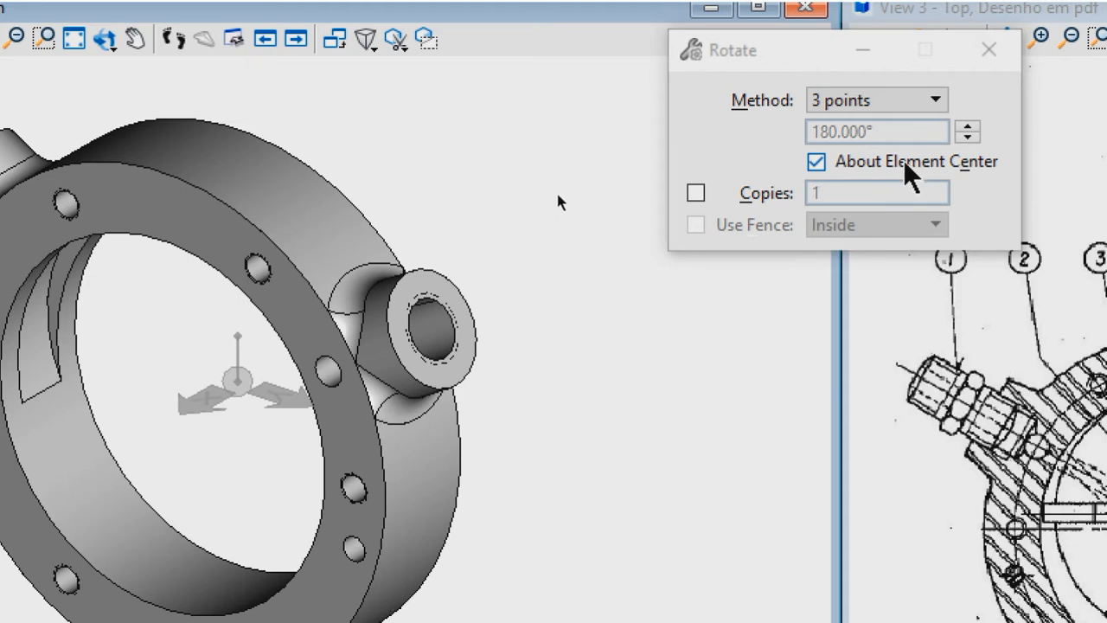
left_click(264, 192)
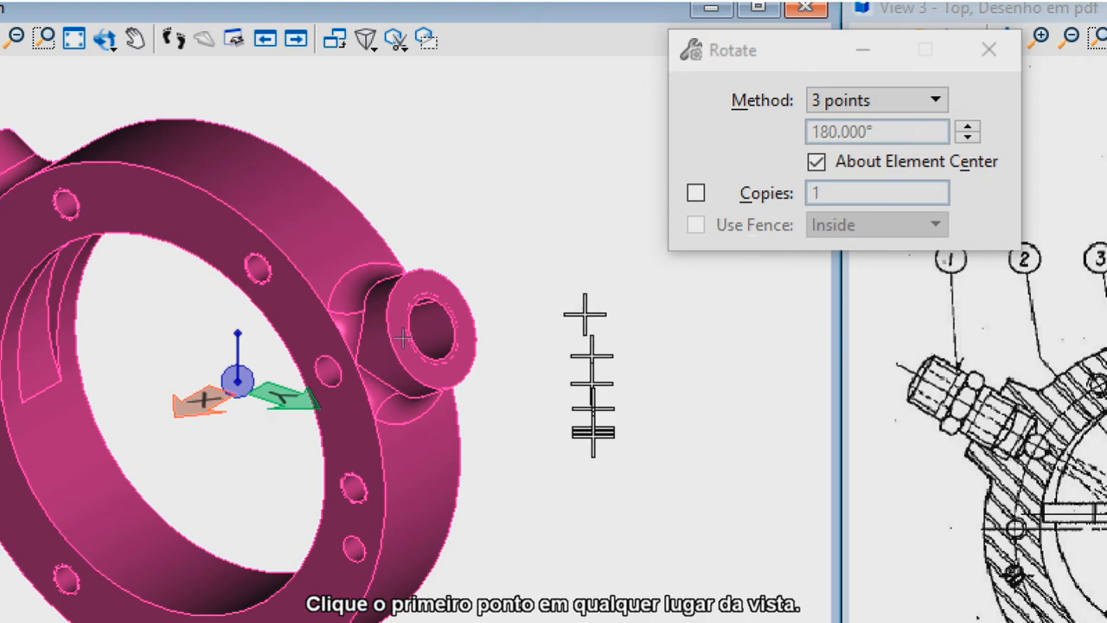
left_click(647, 463)
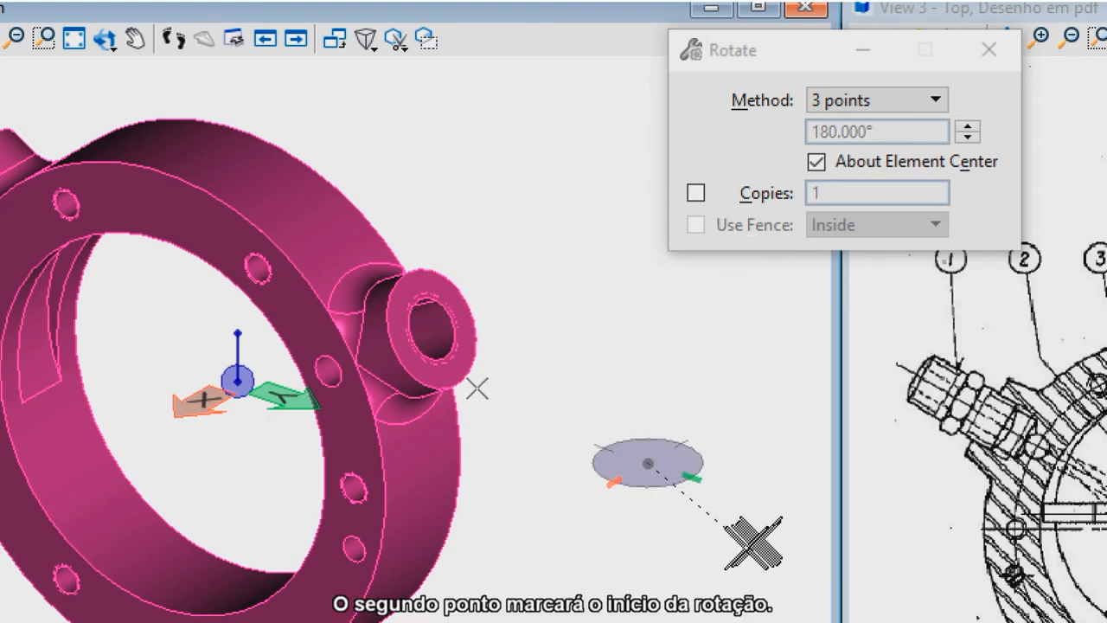
left_click(780, 505)
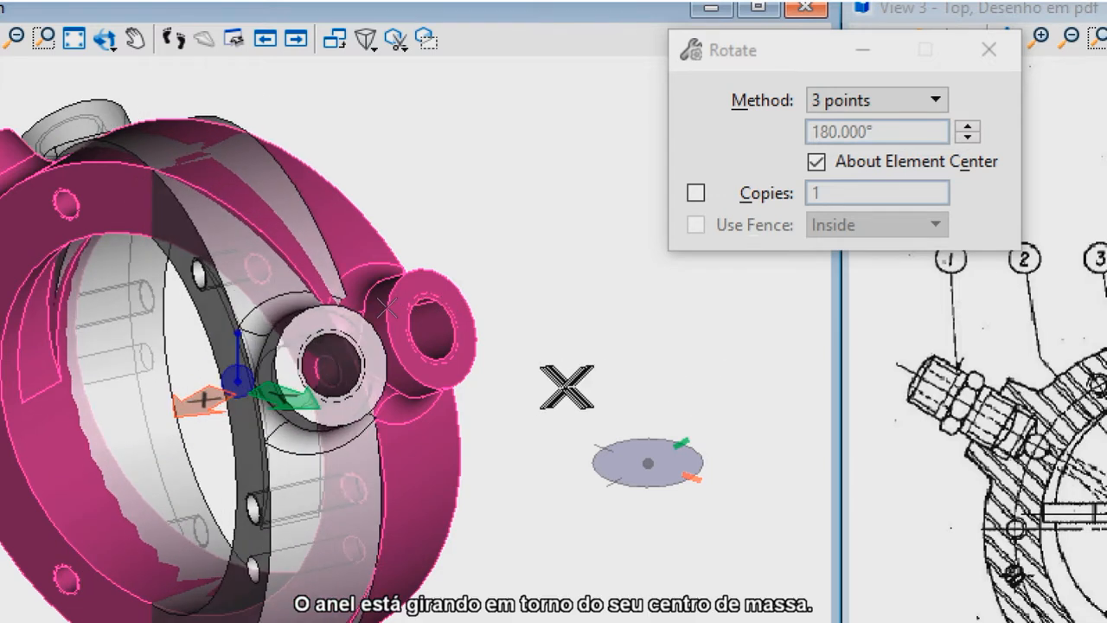
left_click(517, 411)
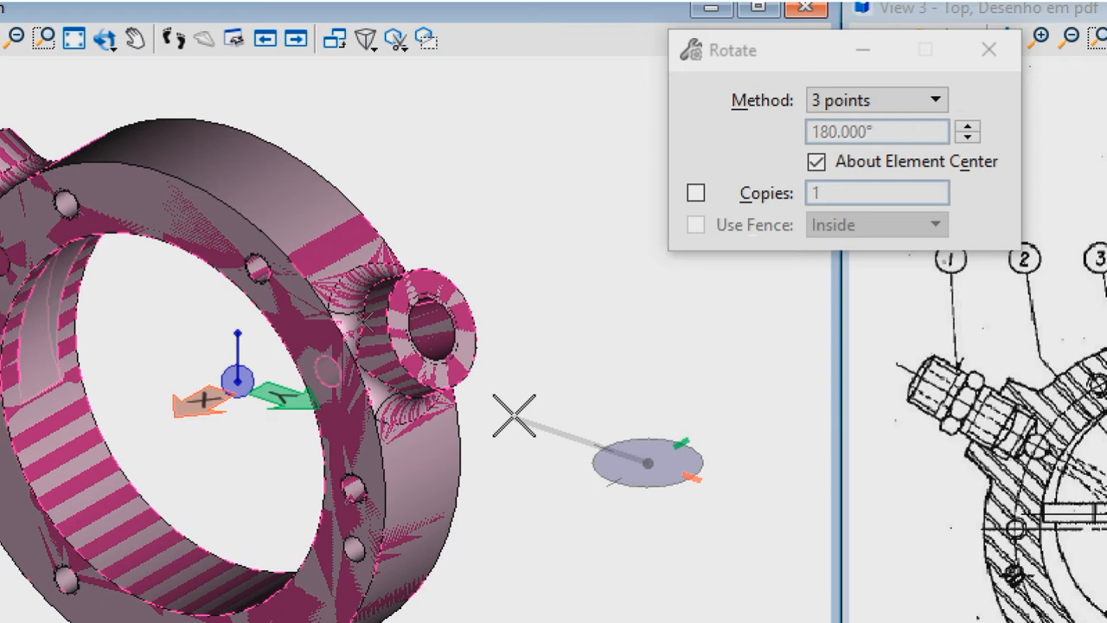
left_click(514, 415)
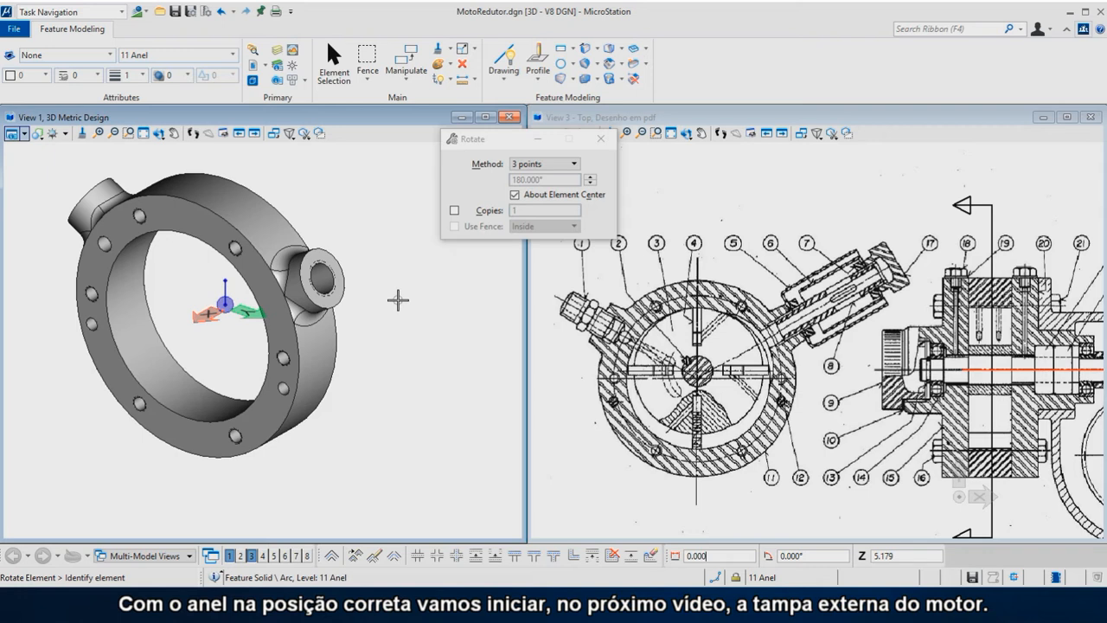
middle_click_drag(199, 325, 297, 266, "shift")
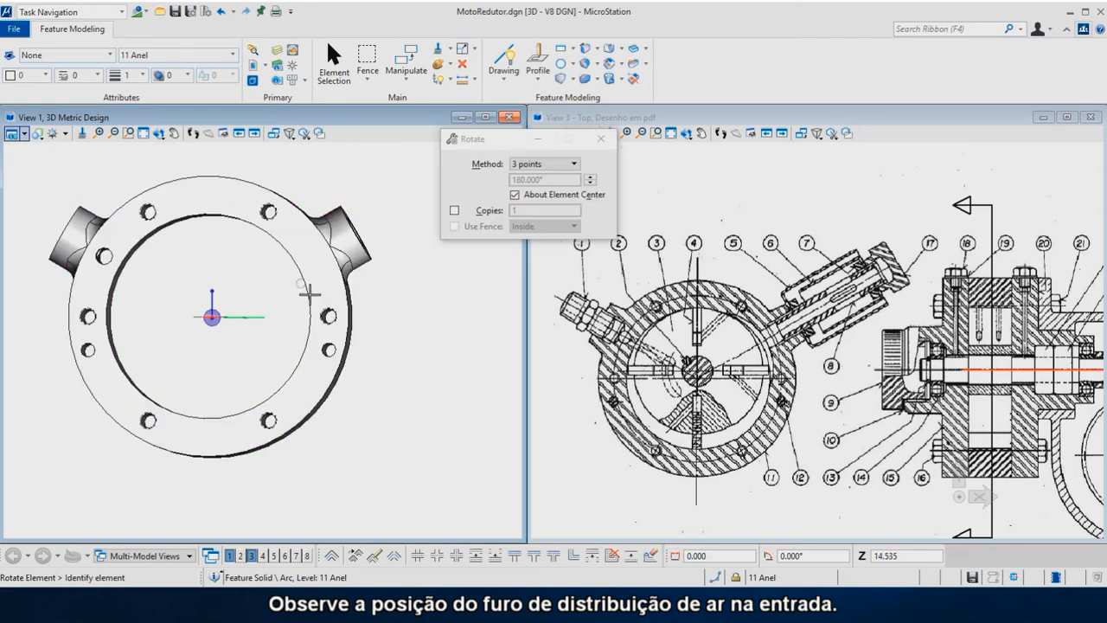